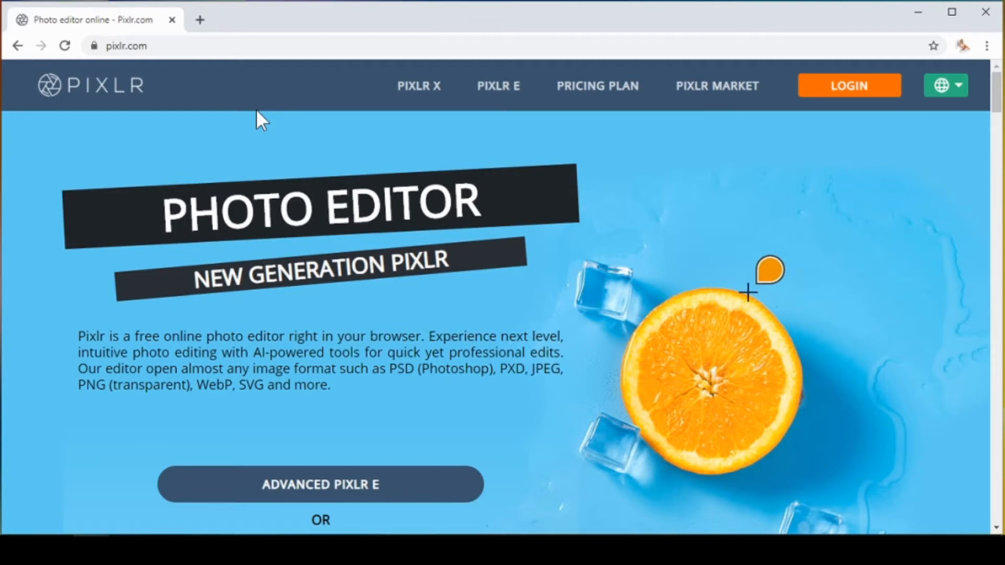
# Create a blank image in Pixlr E, 2560 px wide and 1440 px high, and dismiss the feedback box
pyautogui.click(494, 90)
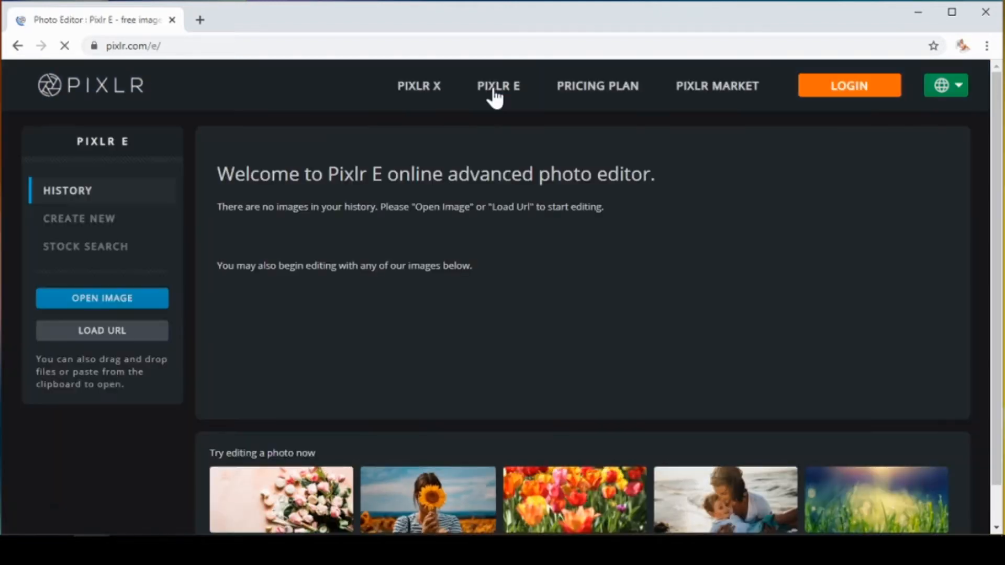
pyautogui.click(95, 228)
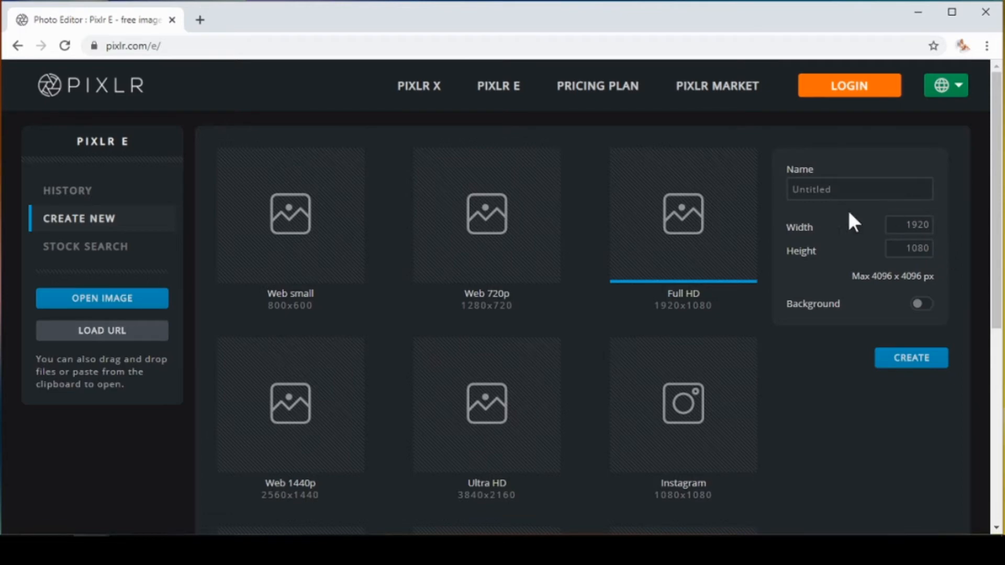
pyautogui.click(905, 216)
pyautogui.press('BackSpace')
pyautogui.press('BackSpace')
pyautogui.press('BackSpace')
pyautogui.press('BackSpace')
pyautogui.write('2560')
pyautogui.click(932, 249)
pyautogui.press('BackSpace')
pyautogui.press('BackSpace')
pyautogui.press('BackSpace')
pyautogui.press('BackSpace')
pyautogui.write('1440')
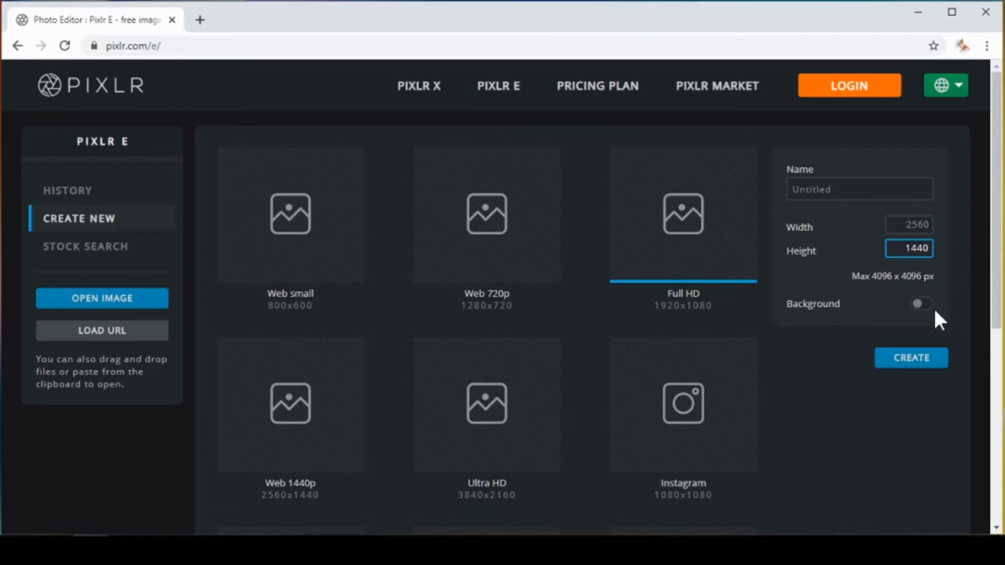
pyautogui.click(915, 361)
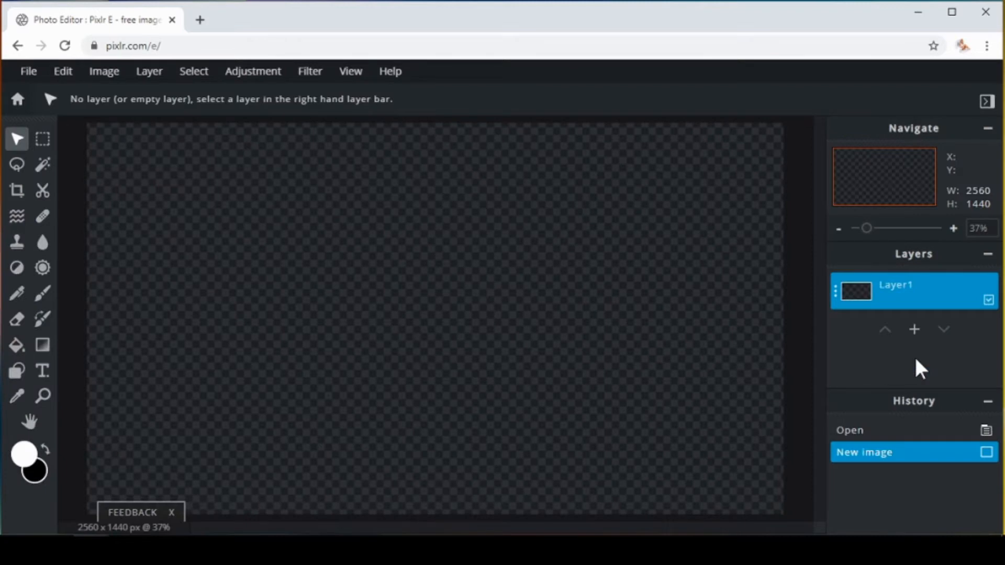
pyautogui.click(172, 513)
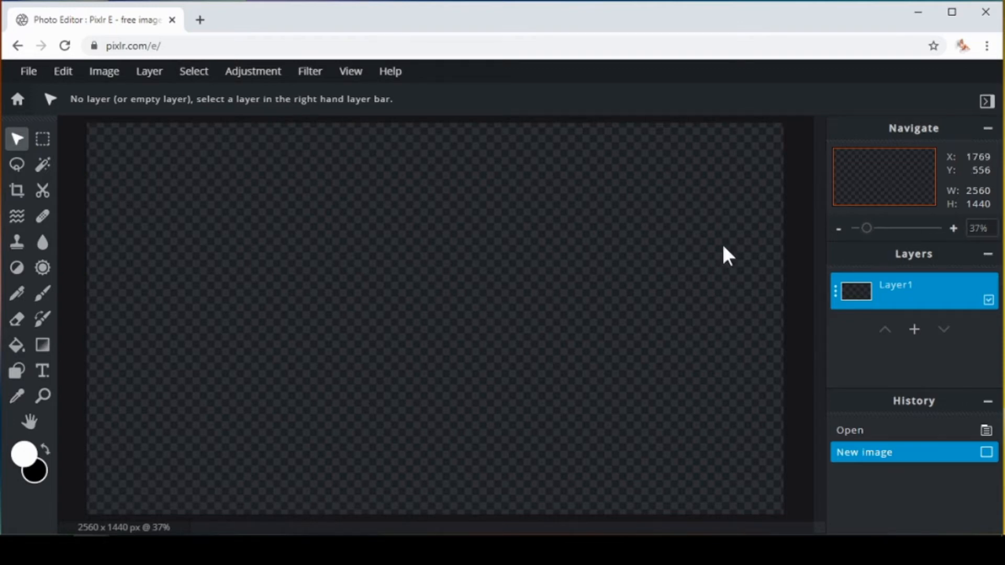
# Add the banner template1 image as a new layer on the canvas, leaving it deselected
pyautogui.moveTo(867, 228)
pyautogui.mouseDown()
pyautogui.moveTo(909, 229)
pyautogui.moveTo(867, 232)
pyautogui.mouseUp()
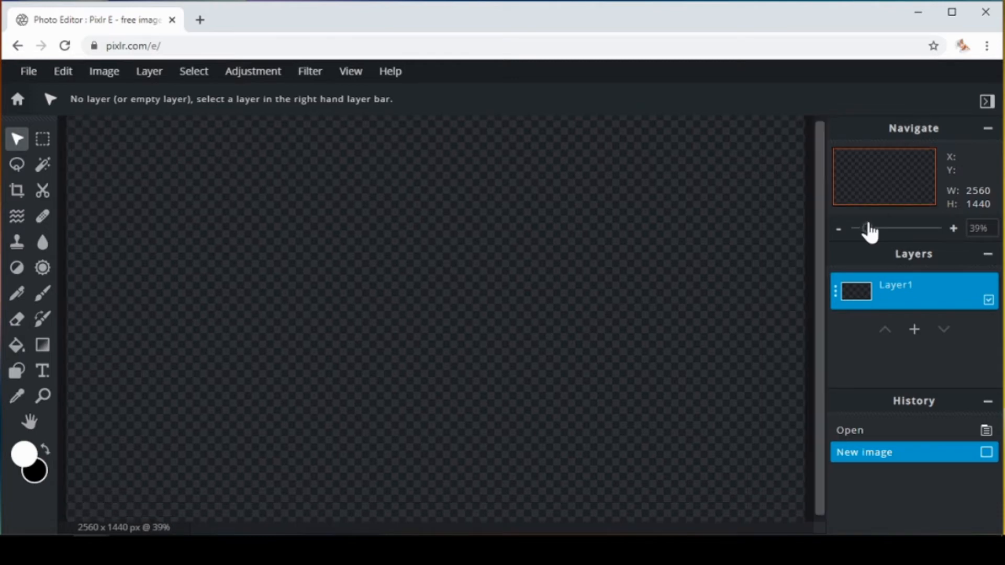
pyautogui.moveTo(867, 231); pyautogui.dragTo(869, 232)
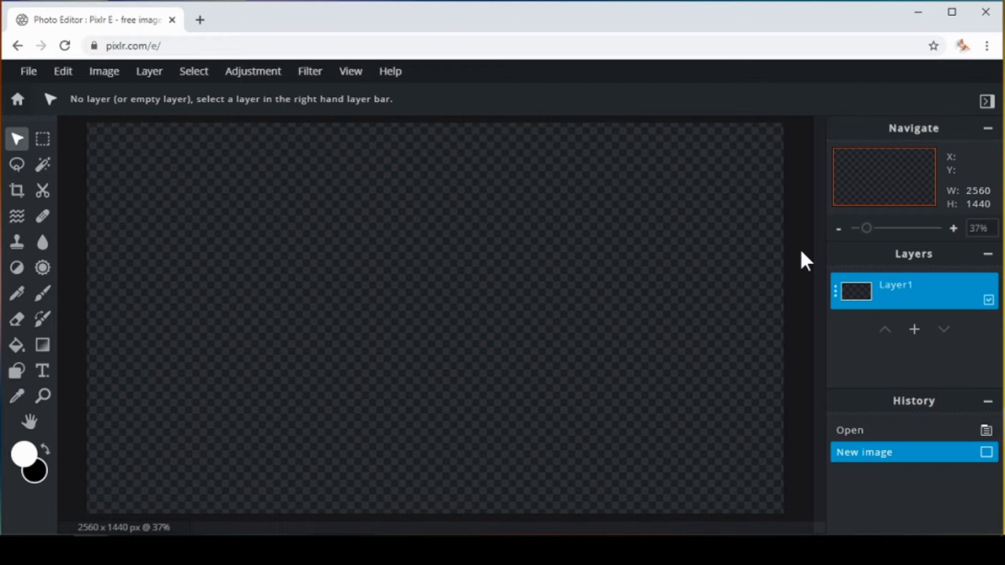
pyautogui.click(150, 79)
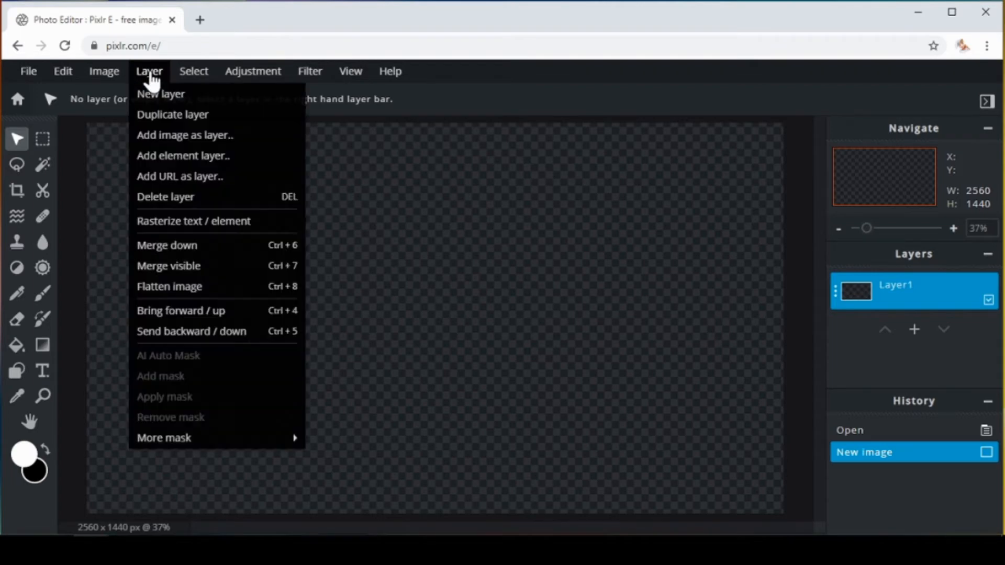
pyautogui.click(165, 136)
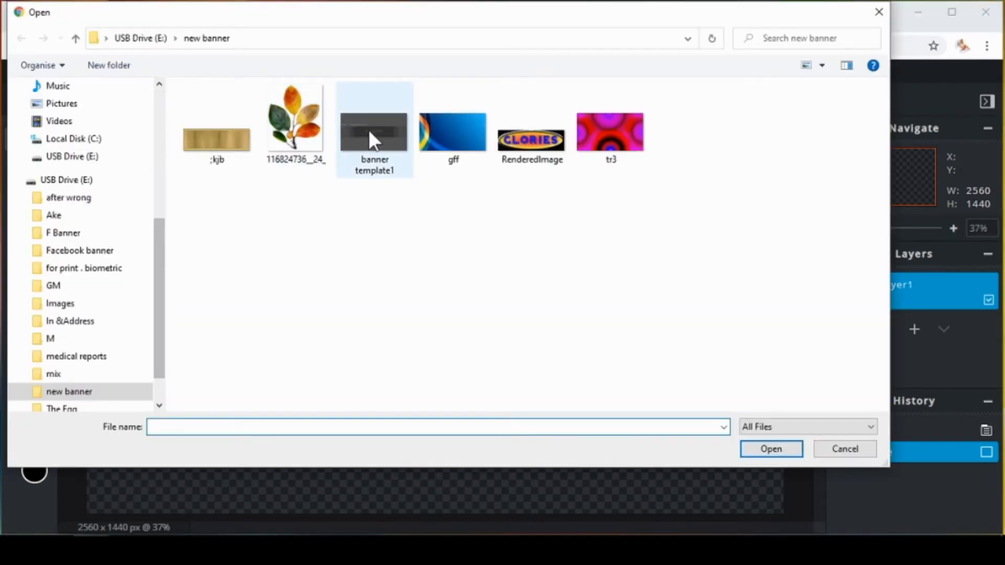
pyautogui.doubleClick(370, 135)
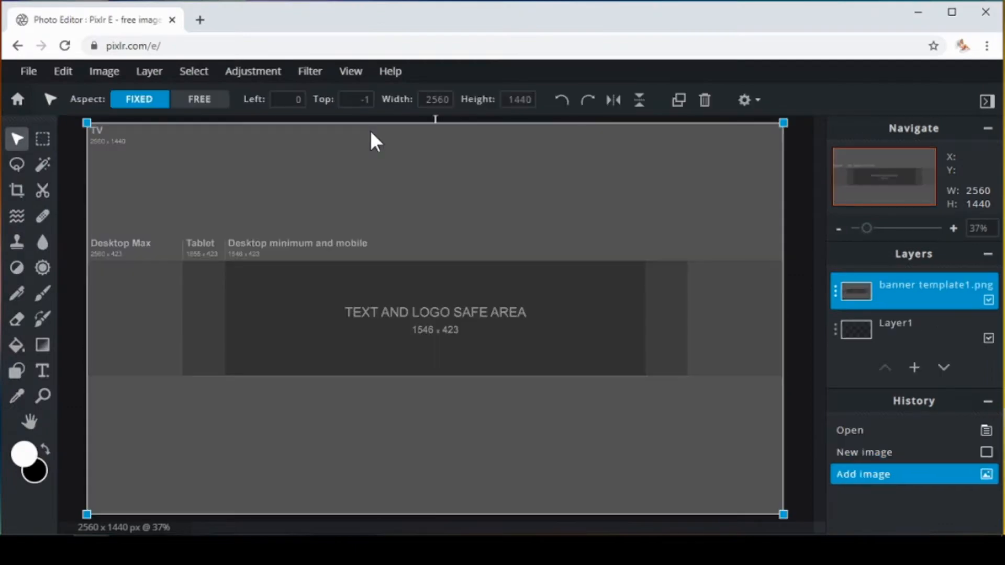
pyautogui.click(73, 199)
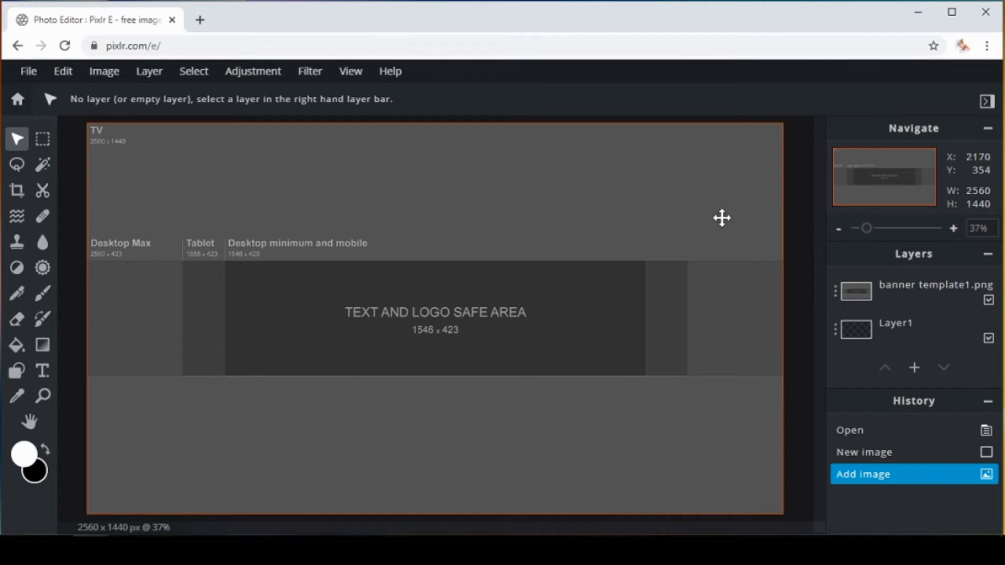
# Add the tr3 image from the new banner folder as a layer above the template
pyautogui.click(150, 73)
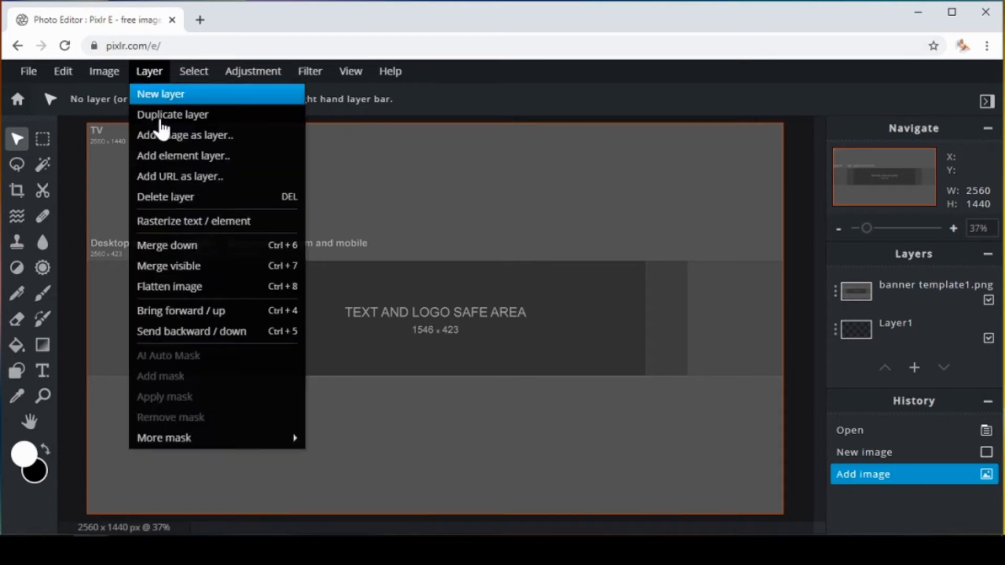
pyautogui.click(162, 135)
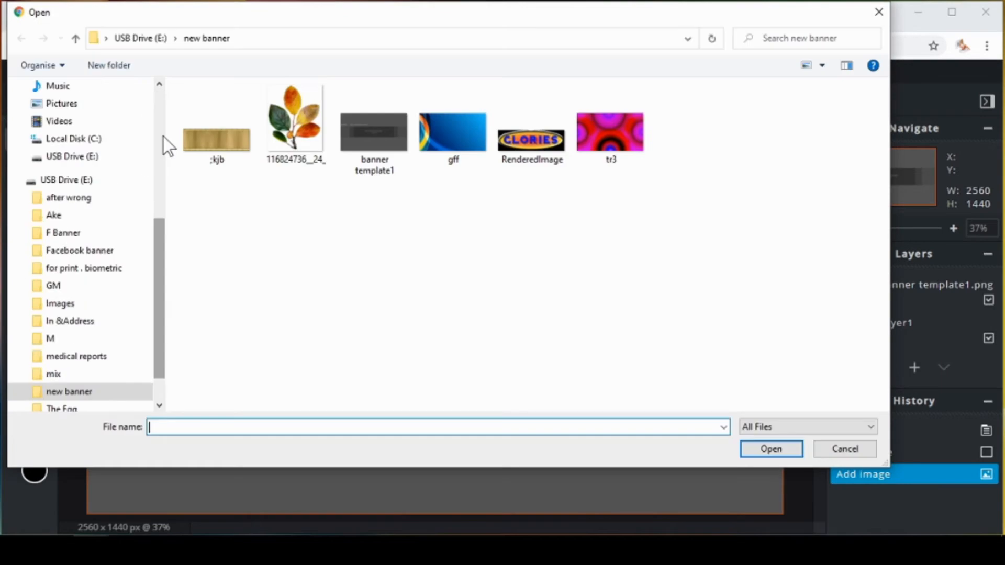
pyautogui.doubleClick(597, 160)
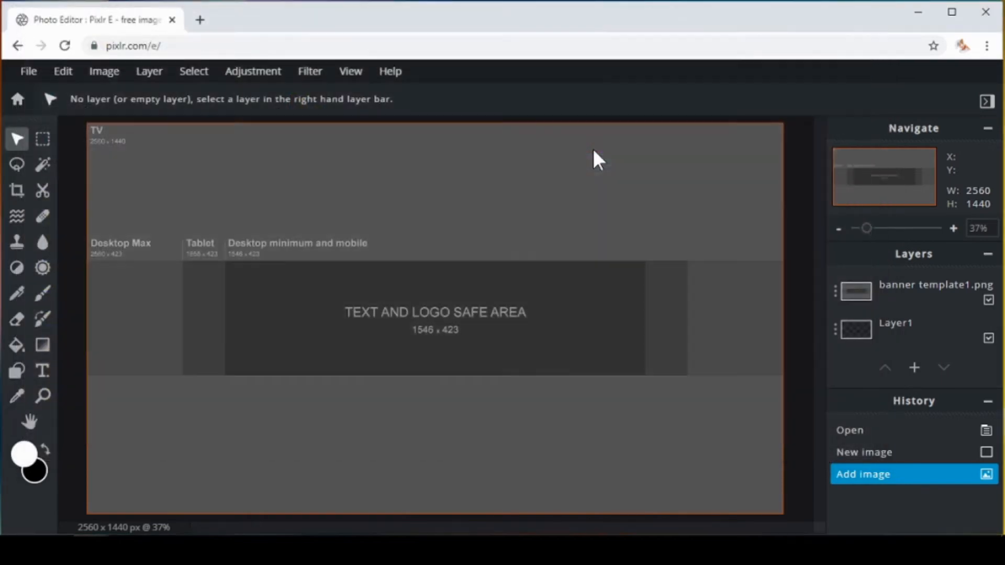
# Free-transform the tr3 layer to about 523 px high, place it in the canvas's top-left corner, and apply the transform
pyautogui.click(62, 73)
pyautogui.click(71, 226)
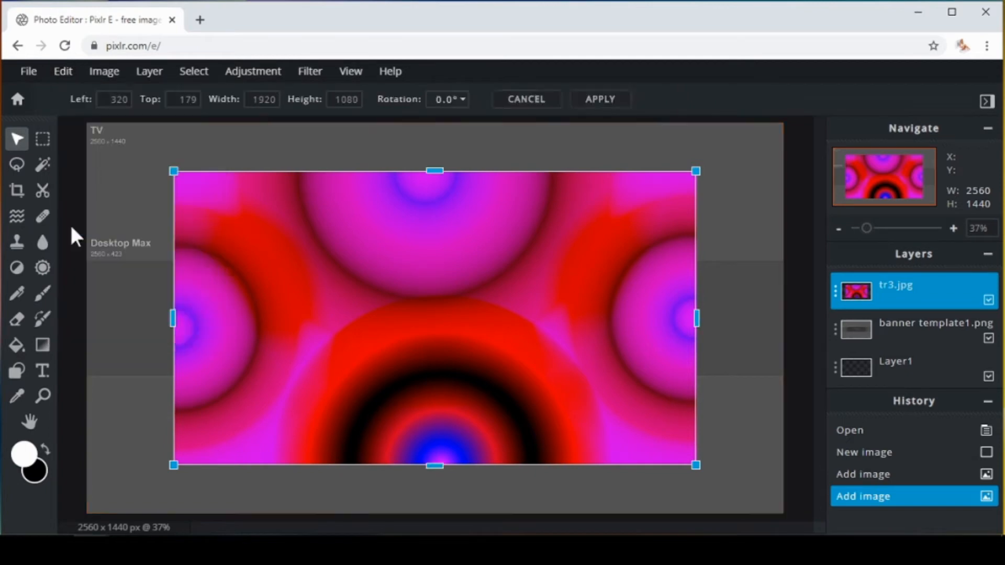
pyautogui.moveTo(436, 466); pyautogui.dragTo(442, 316)
pyautogui.moveTo(379, 231); pyautogui.dragTo(294, 183)
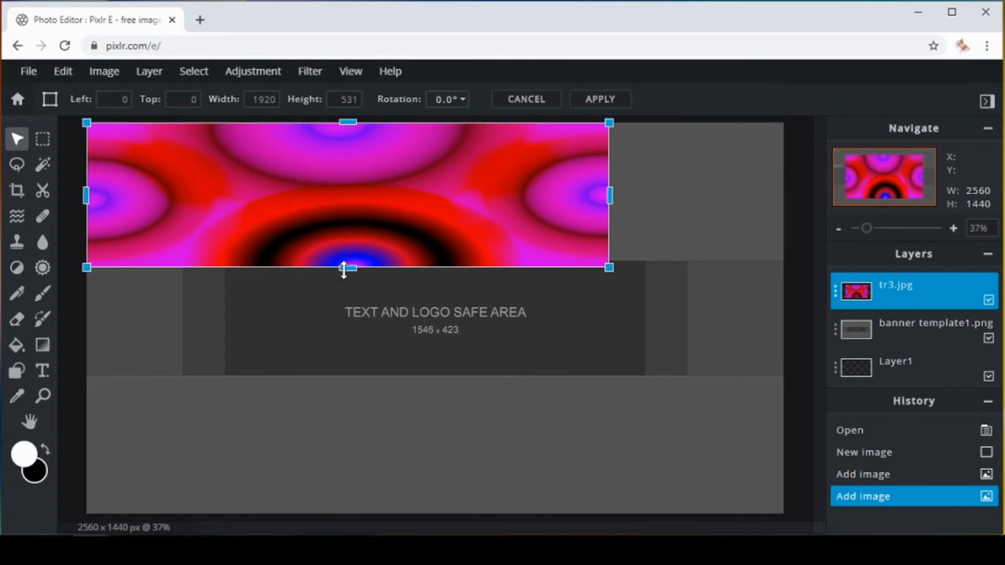
pyautogui.moveTo(344, 271); pyautogui.dragTo(346, 267)
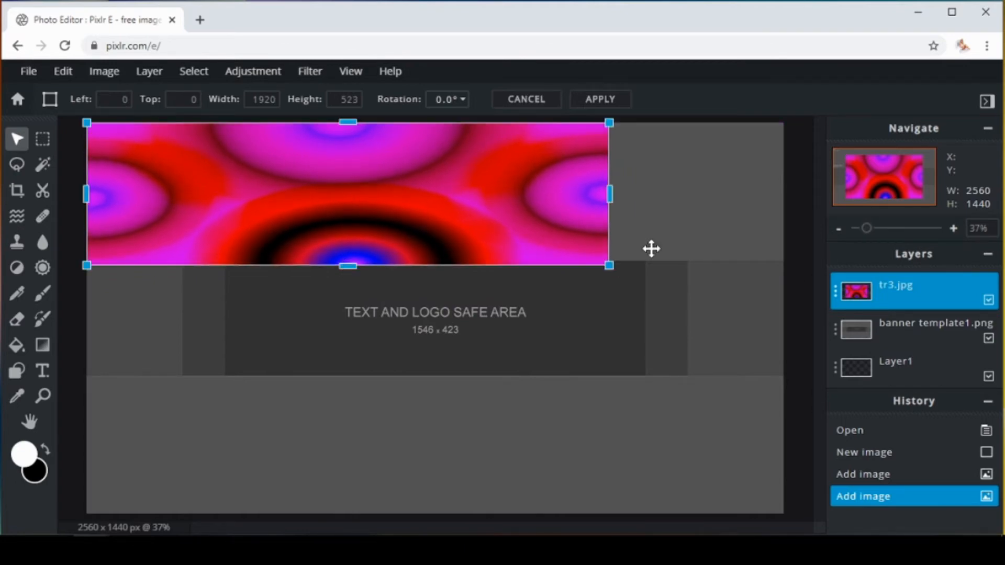
pyautogui.click(746, 257)
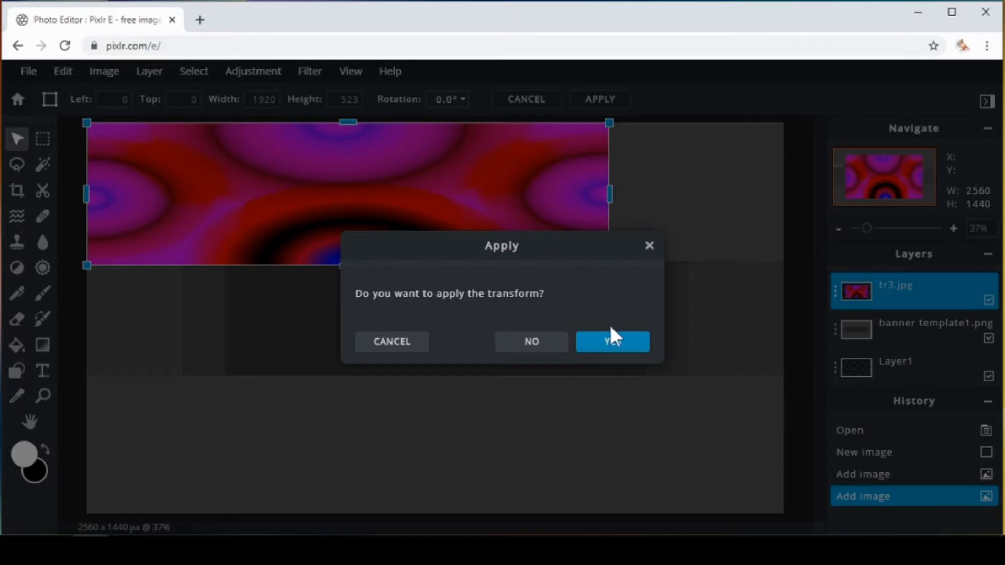
pyautogui.press('Return')
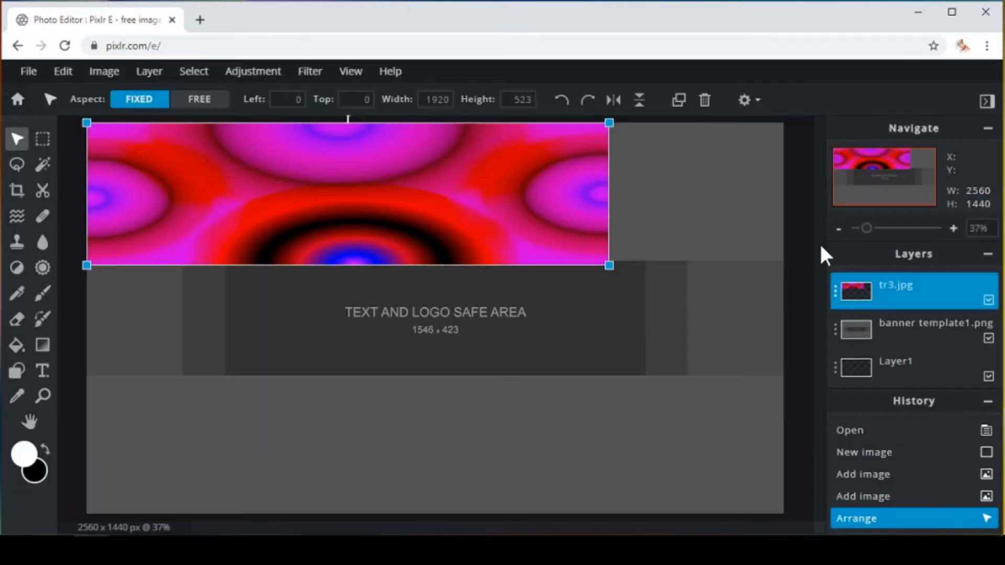
# Free-transform the tr3 layer to about 509 px high so its lower edge meets the template's middle band, and apply it
pyautogui.moveTo(869, 229); pyautogui.dragTo(884, 231)
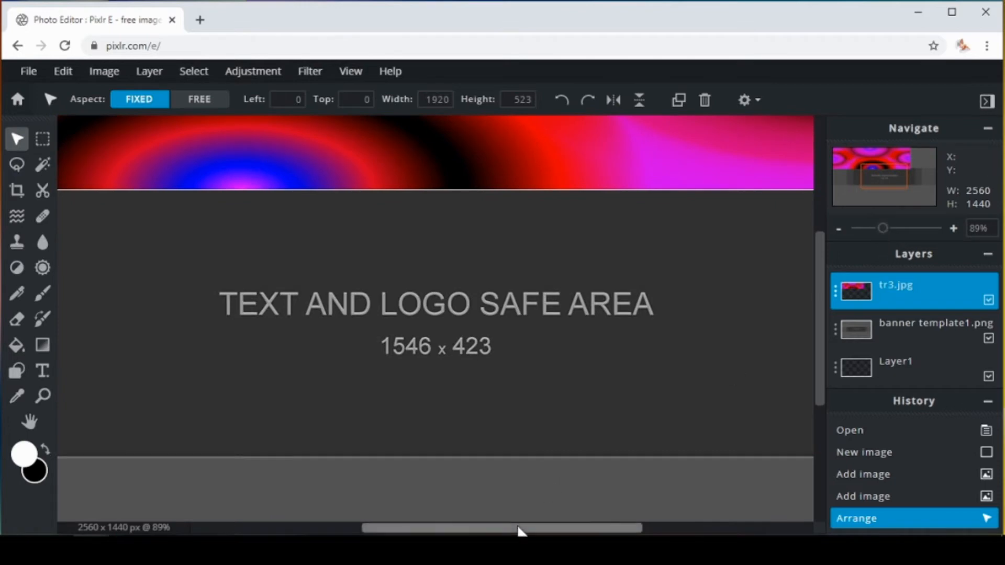
pyautogui.moveTo(506, 528); pyautogui.dragTo(557, 529)
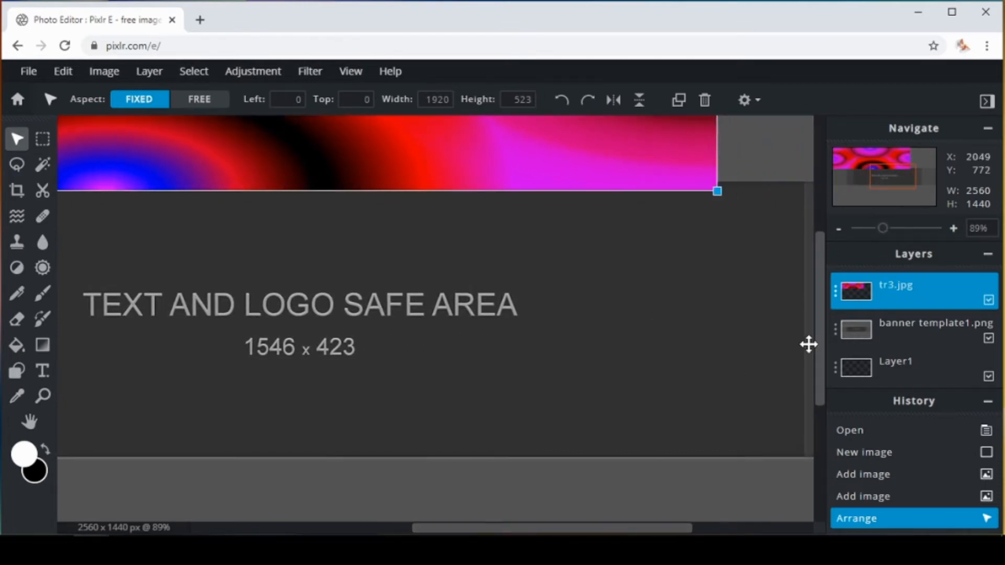
pyautogui.moveTo(820, 336); pyautogui.dragTo(823, 293)
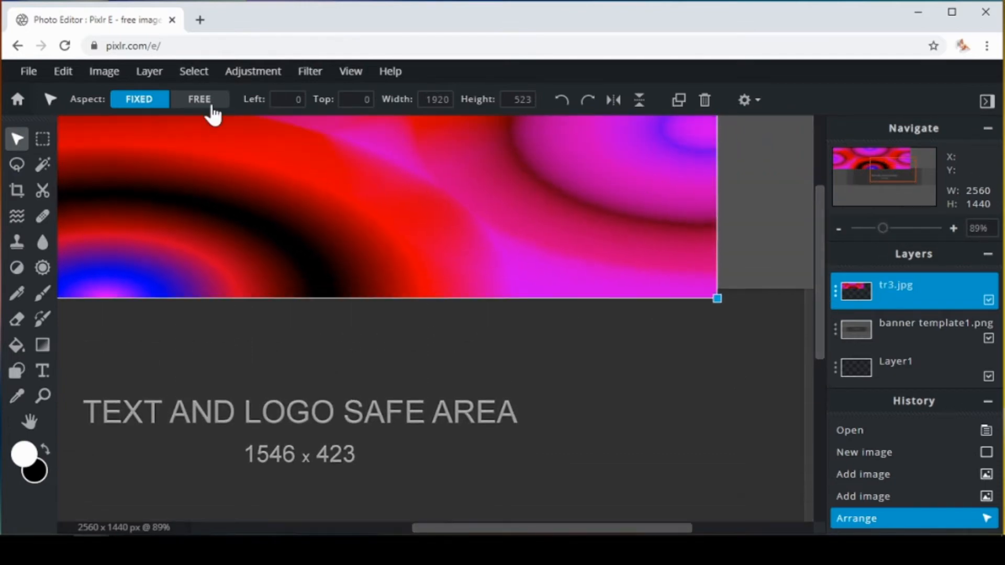
pyautogui.click(63, 72)
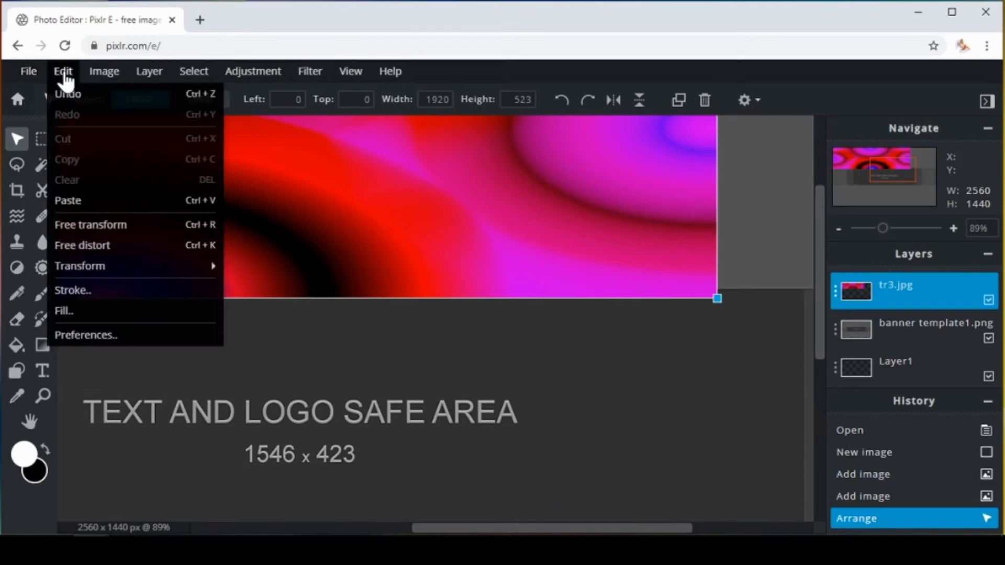
pyautogui.click(84, 225)
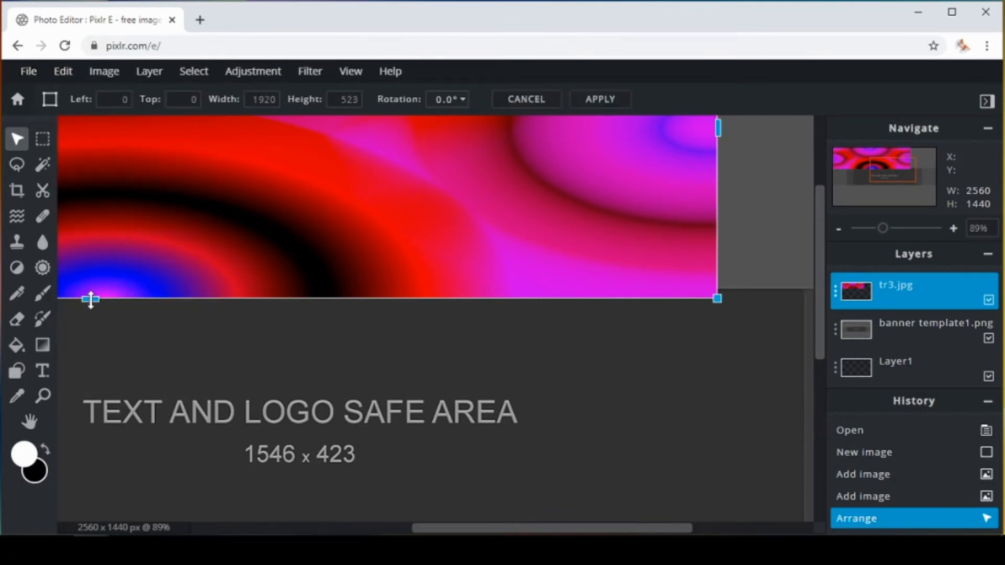
pyautogui.moveTo(91, 299); pyautogui.dragTo(94, 292)
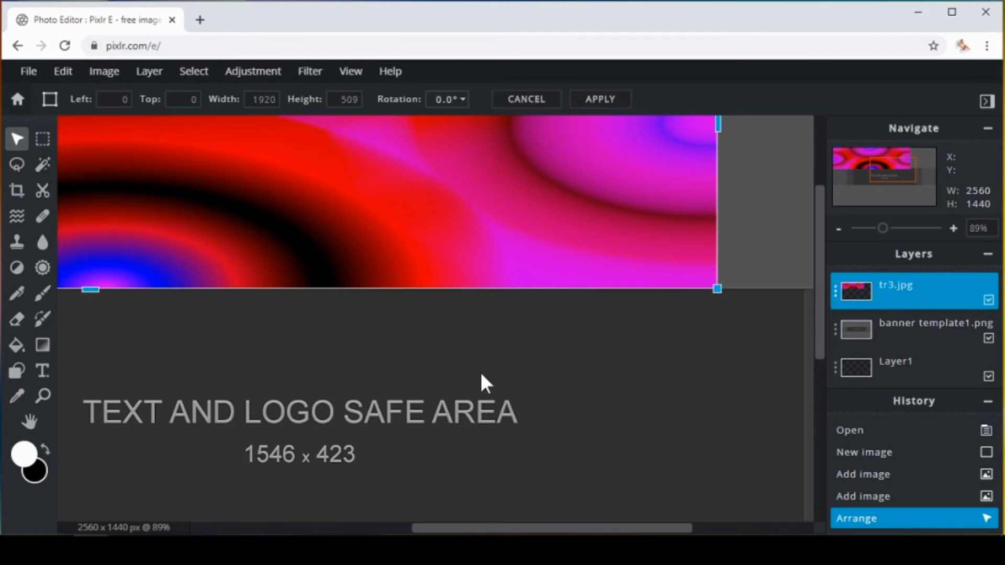
pyautogui.click(822, 273)
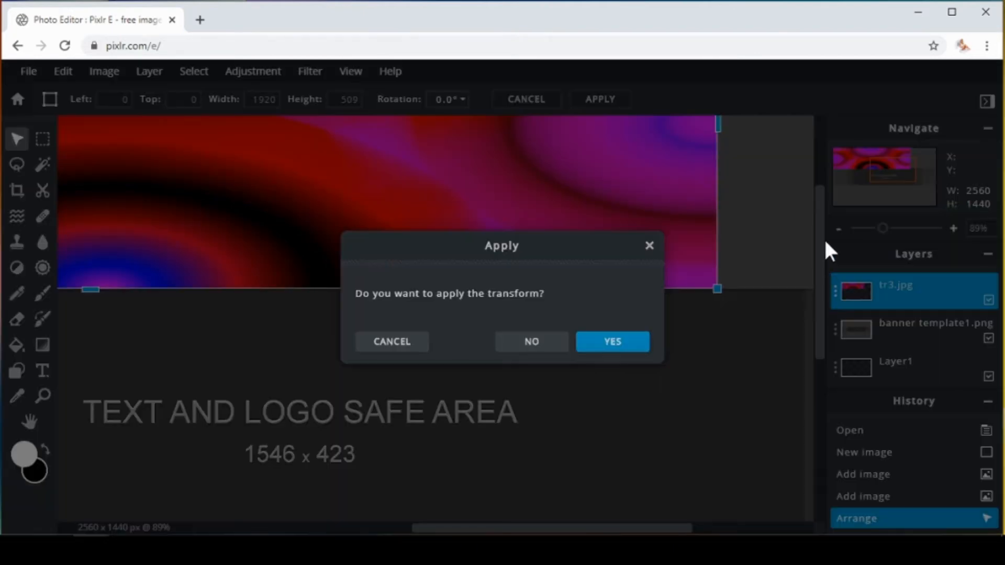
pyautogui.click(623, 342)
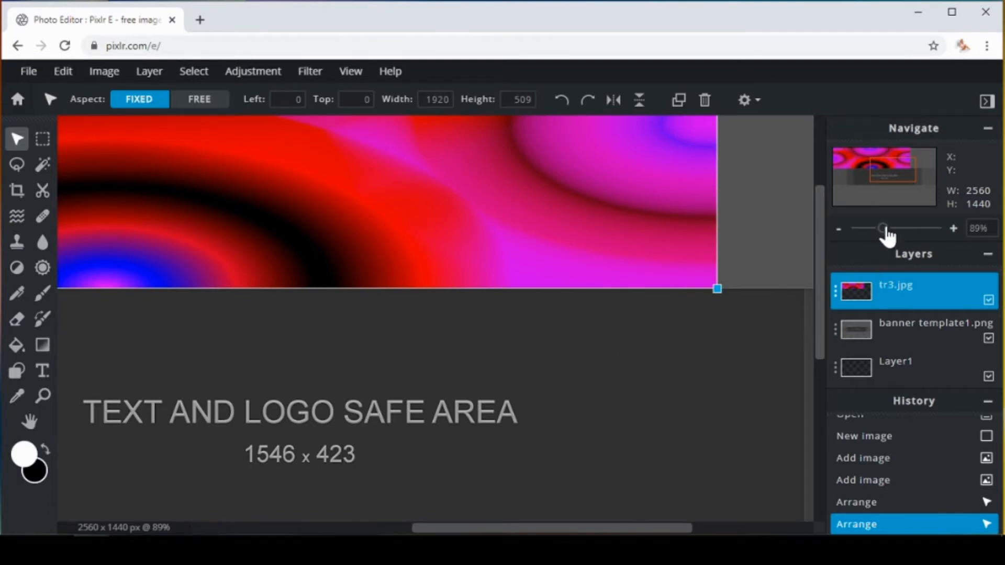
# Stretch the tr3 layer to about 2558 px wide across the canvas with Free transform, apply it, and deselect the layer
pyautogui.moveTo(885, 232); pyautogui.dragTo(864, 230)
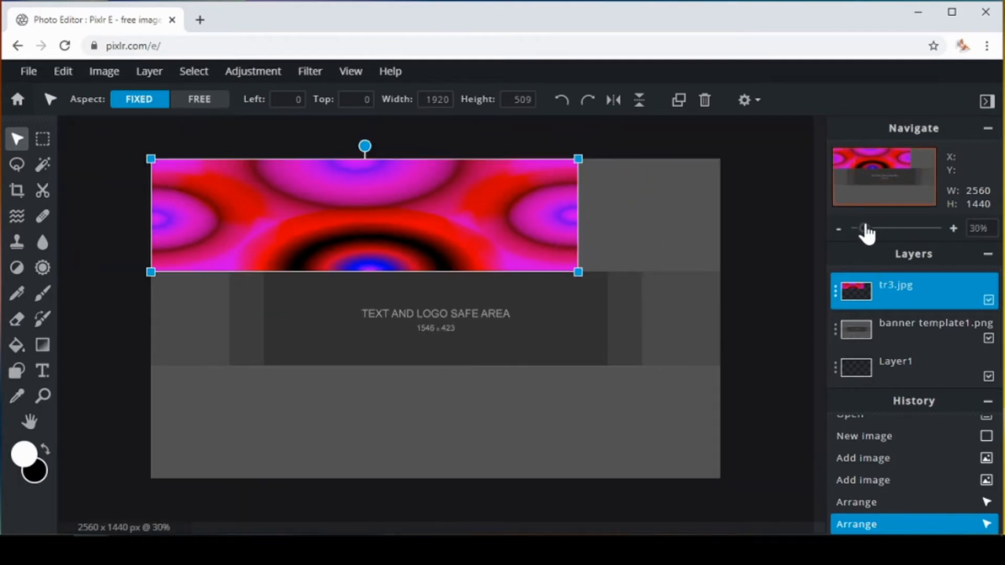
pyautogui.click(63, 73)
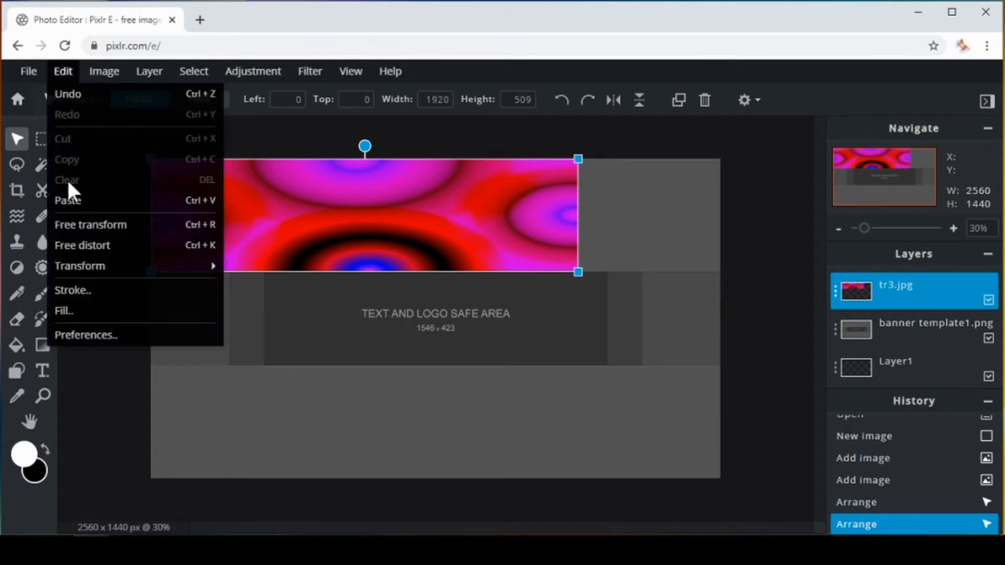
pyautogui.click(69, 225)
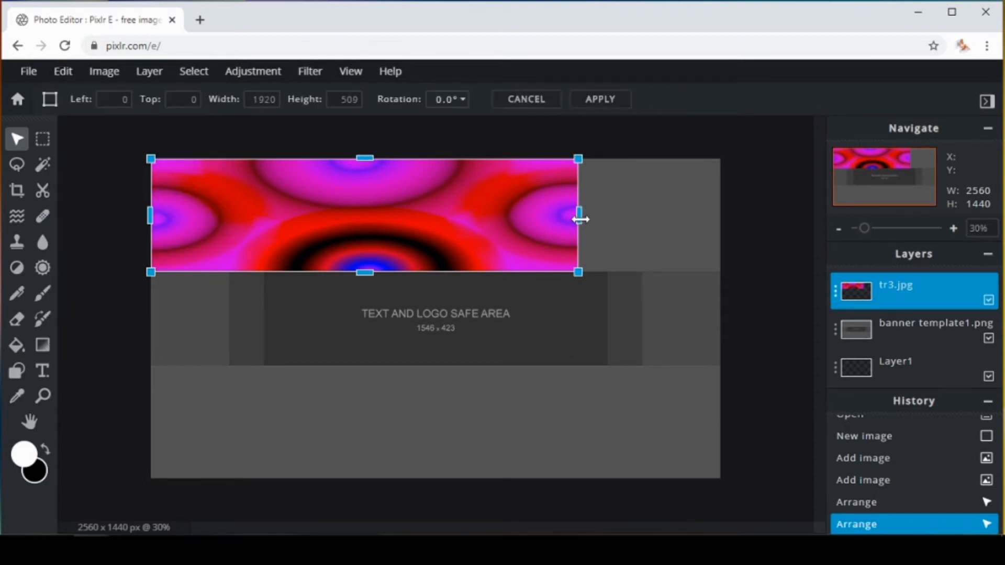
pyautogui.moveTo(580, 219); pyautogui.dragTo(721, 218)
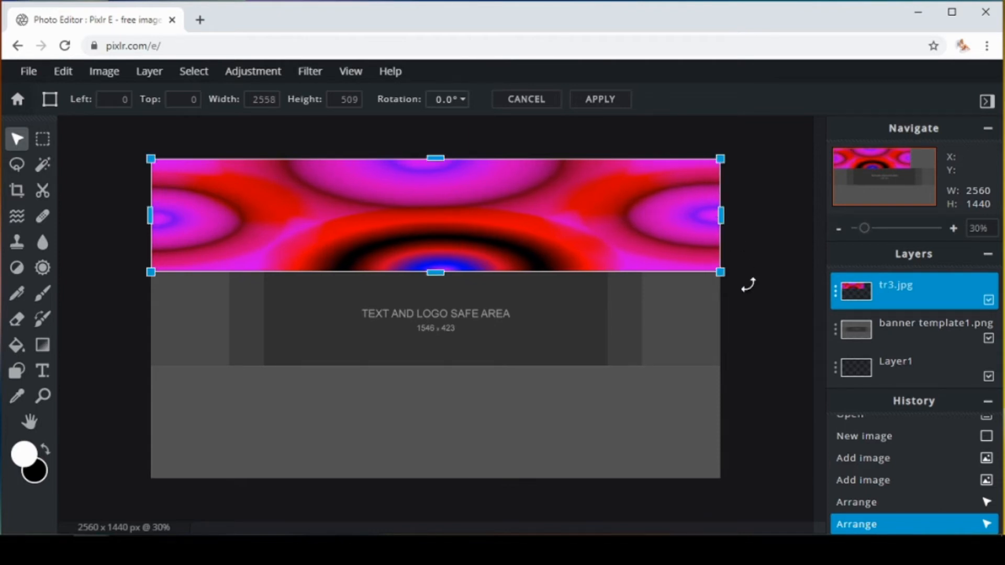
pyautogui.click(535, 432)
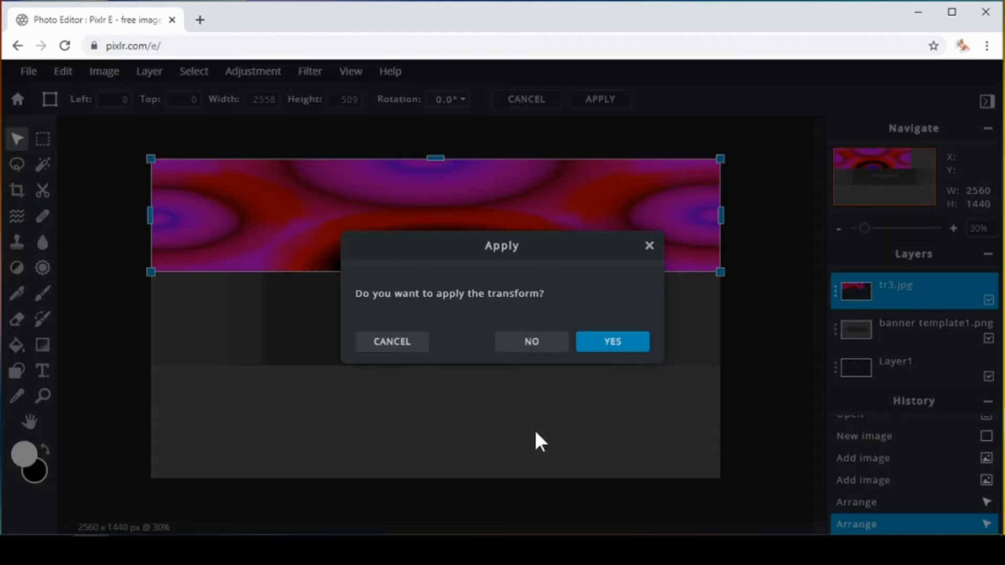
pyautogui.click(612, 344)
pyautogui.click(723, 346)
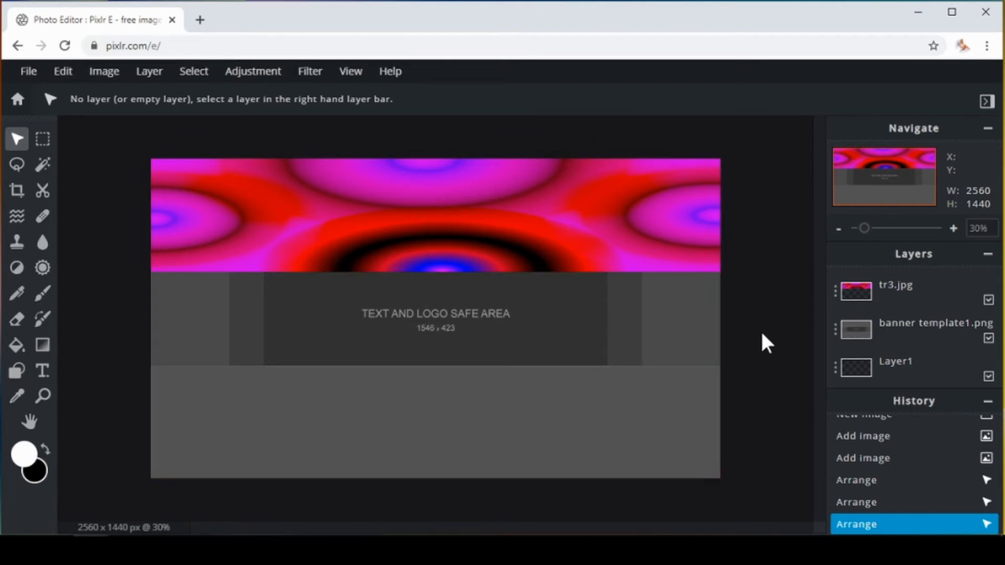
# Duplicate the tr3 layer that covers the banner's upper section
pyautogui.click(859, 293)
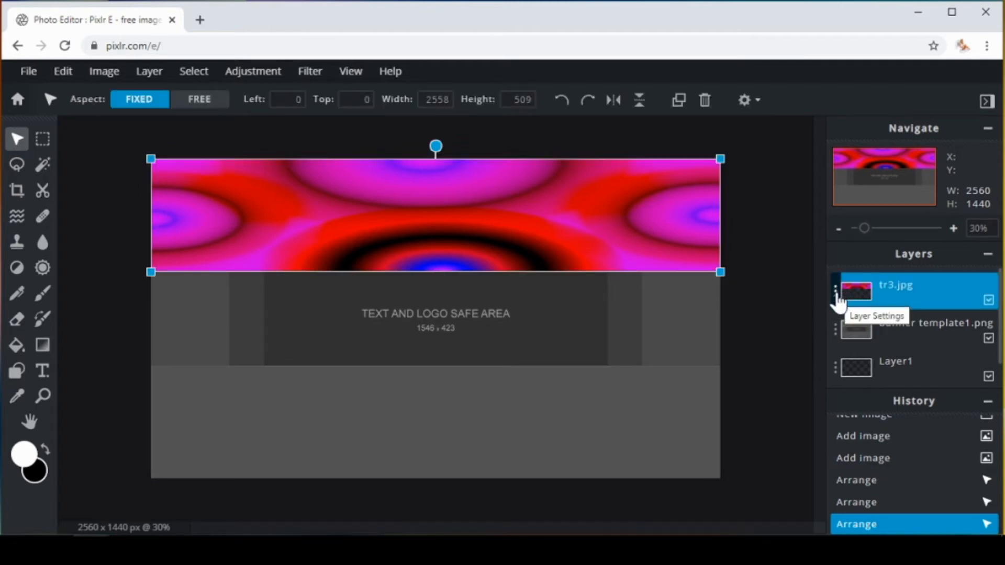
pyautogui.click(837, 300)
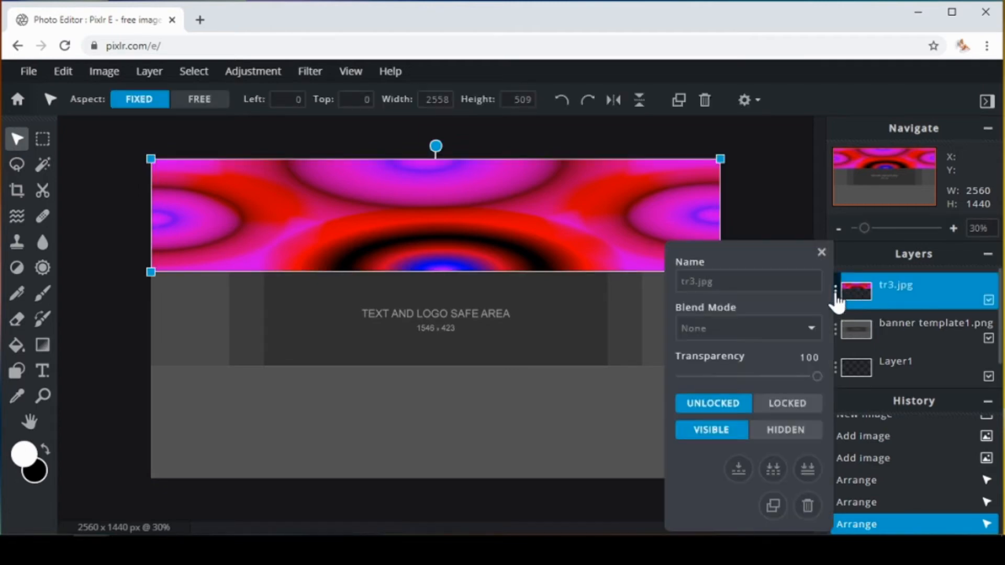
pyautogui.click(772, 507)
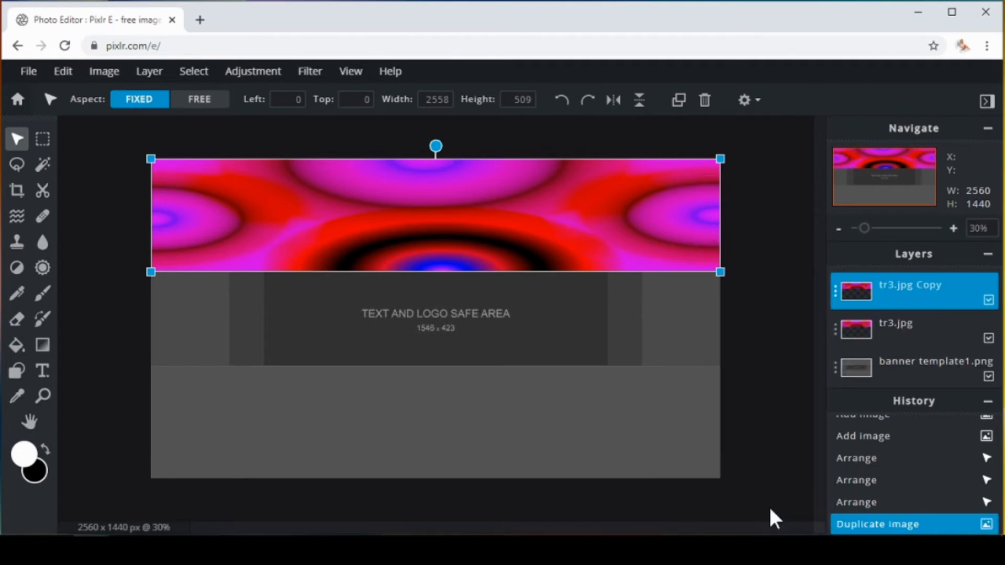
# Move the tr3 copy directly below the template's middle band, flip it vertically to mirror the upper image, and deselect it
pyautogui.moveTo(451, 191); pyautogui.dragTo(451, 396)
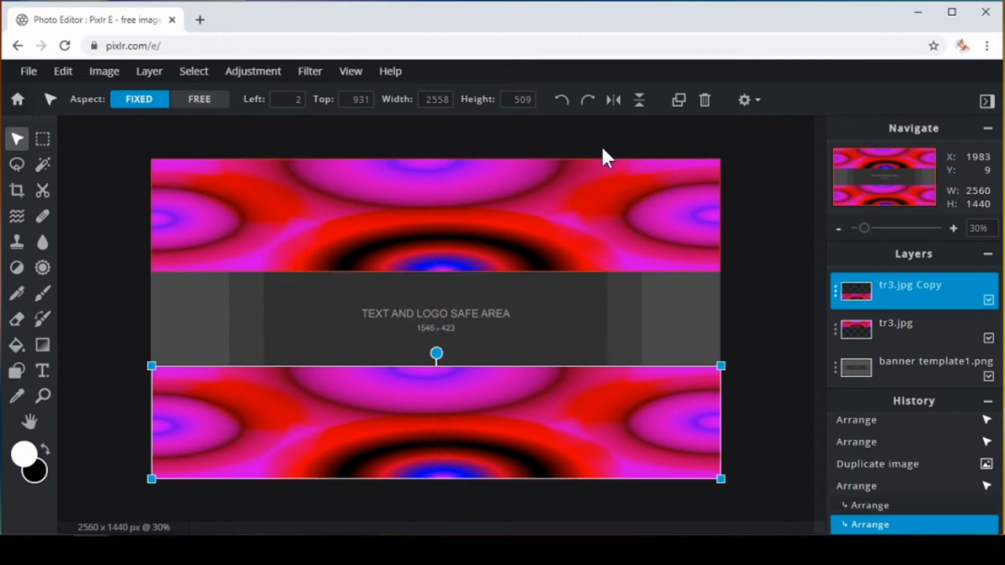
pyautogui.click(639, 100)
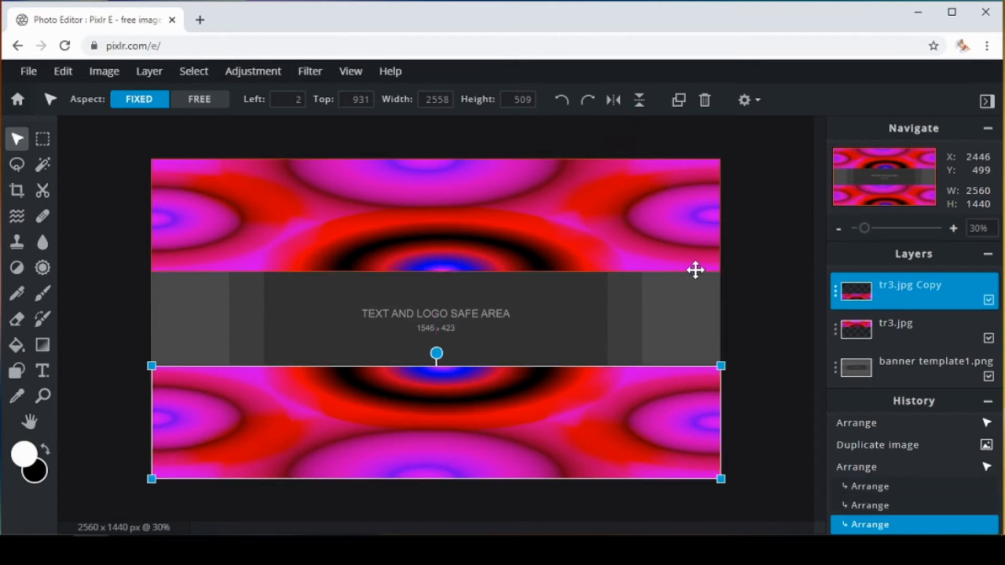
pyautogui.click(762, 275)
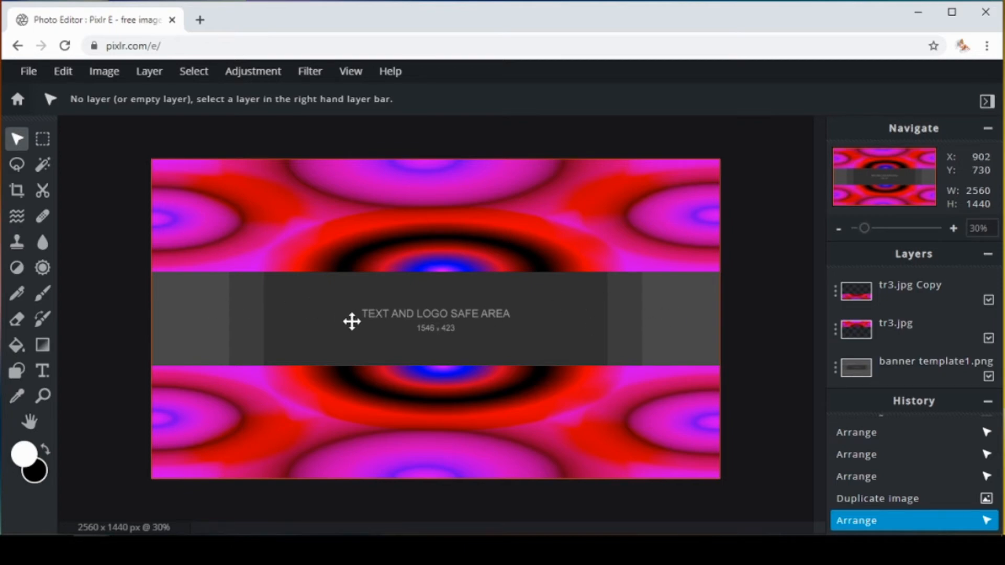
# Add the gff image from the new banner folder as a layer and move it toward the left of the middle band
pyautogui.click(151, 73)
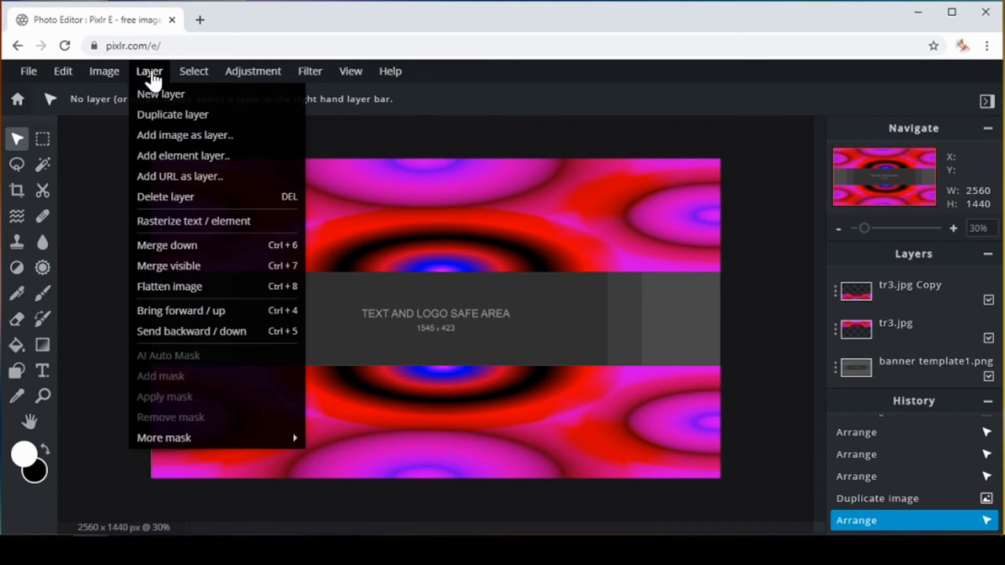
pyautogui.click(159, 137)
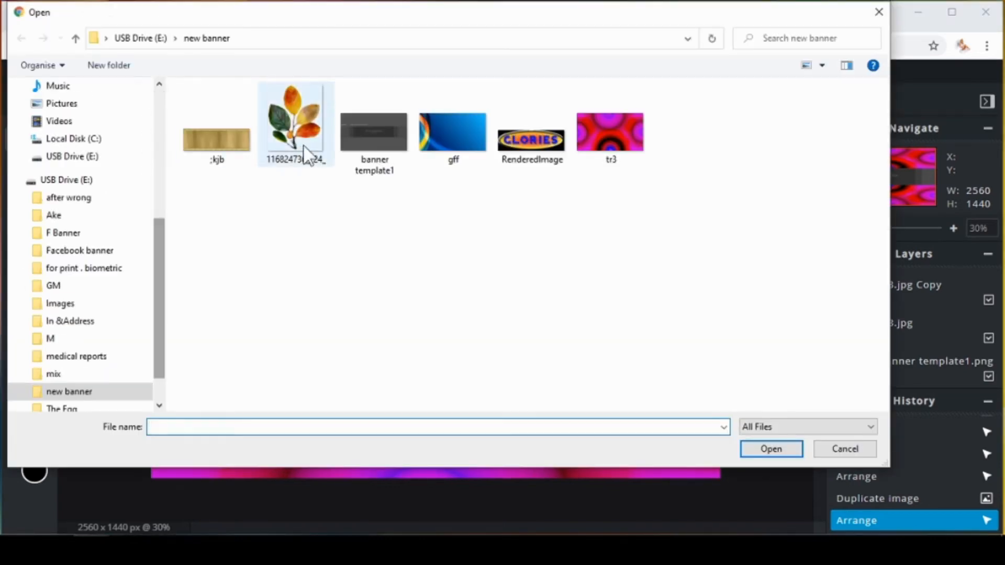
pyautogui.doubleClick(452, 146)
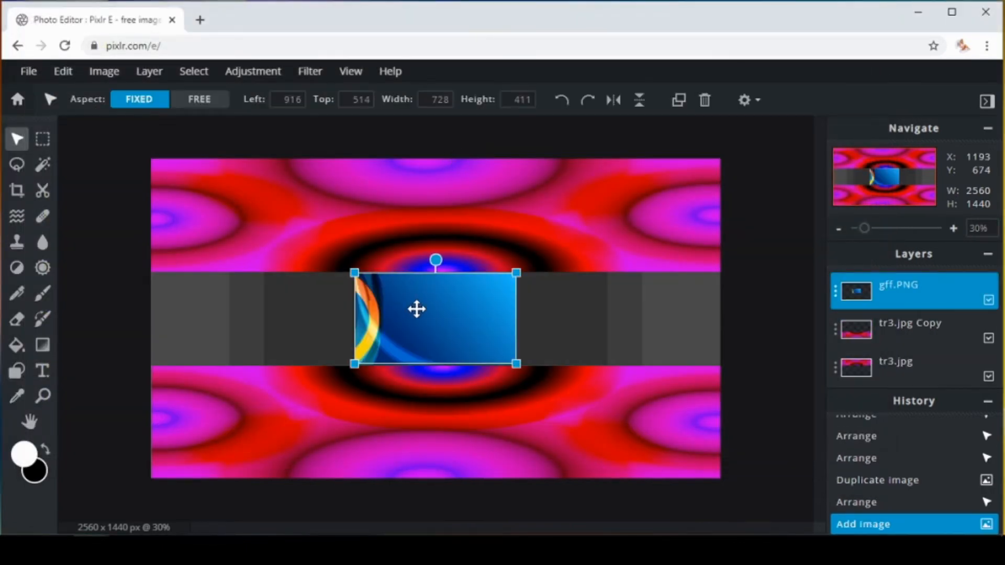
pyautogui.moveTo(416, 308); pyautogui.dragTo(294, 308)
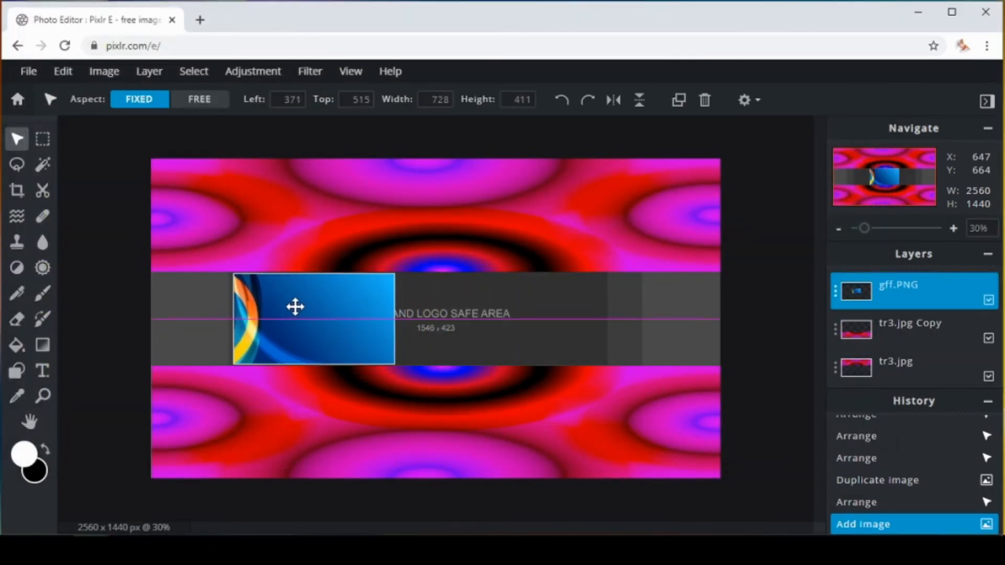
# Free-transform the gff layer to about 2566 x 428 px so it fills the whole middle band, and apply the transform
pyautogui.click(63, 72)
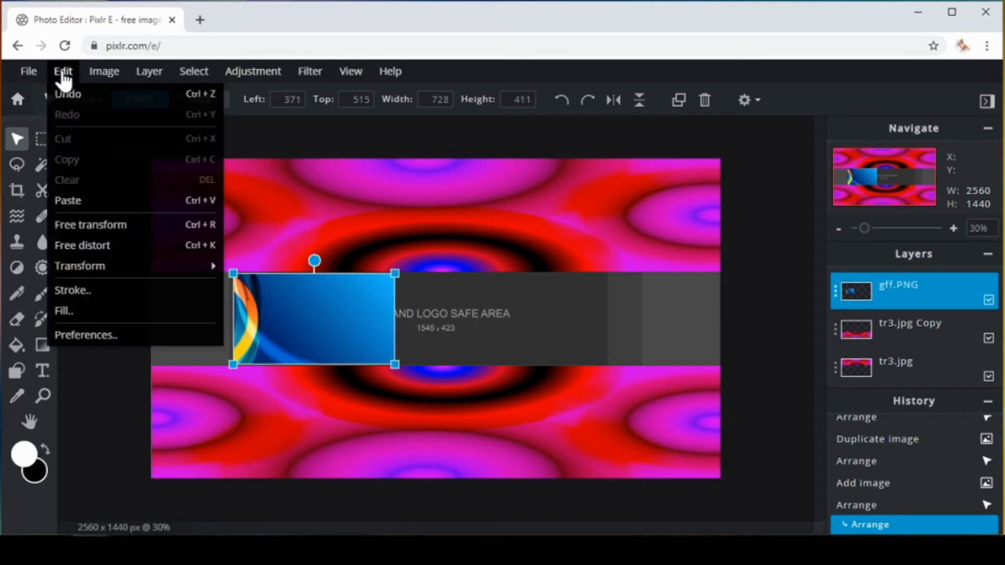
pyautogui.click(92, 225)
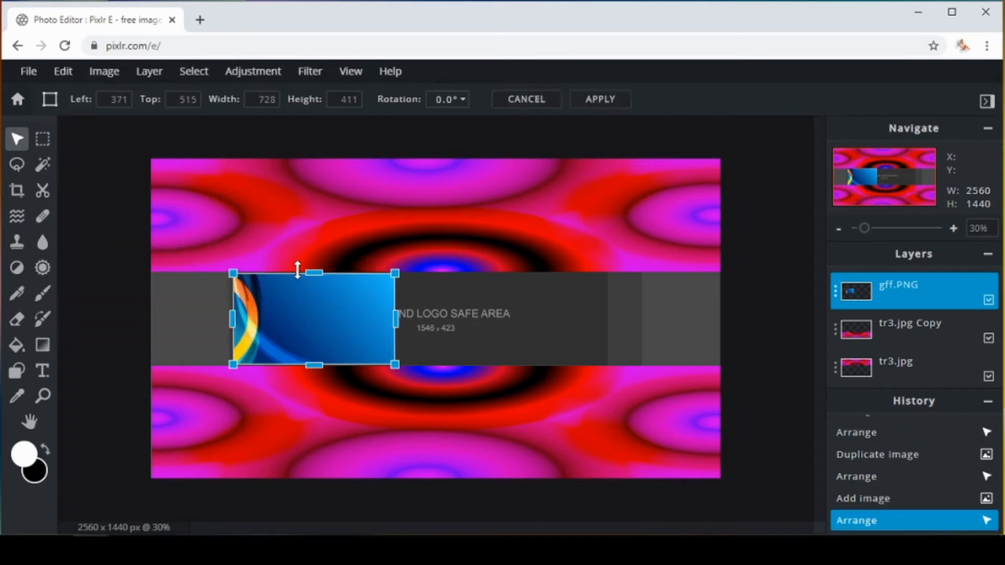
pyautogui.moveTo(313, 271); pyautogui.dragTo(313, 268)
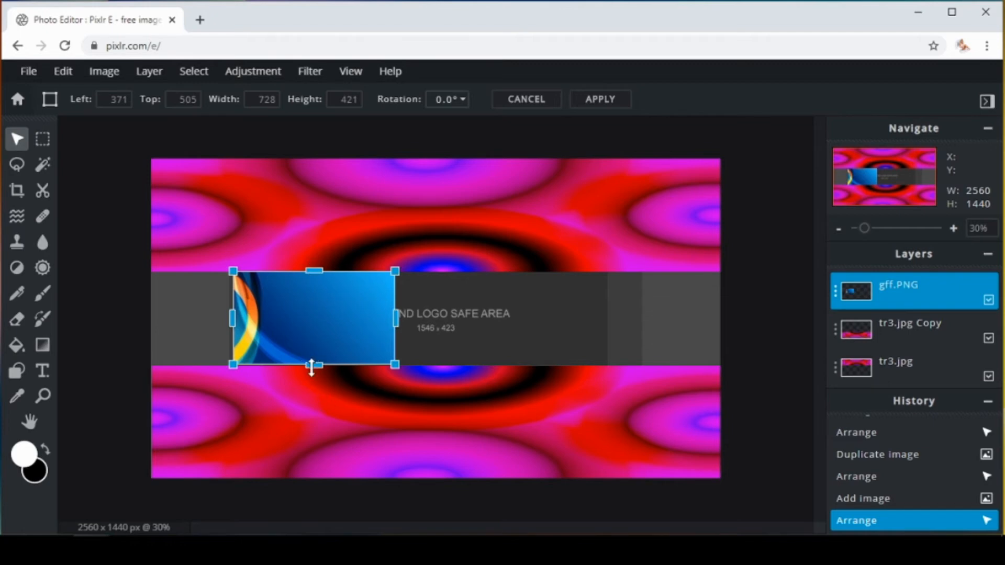
pyautogui.moveTo(312, 368); pyautogui.dragTo(311, 368)
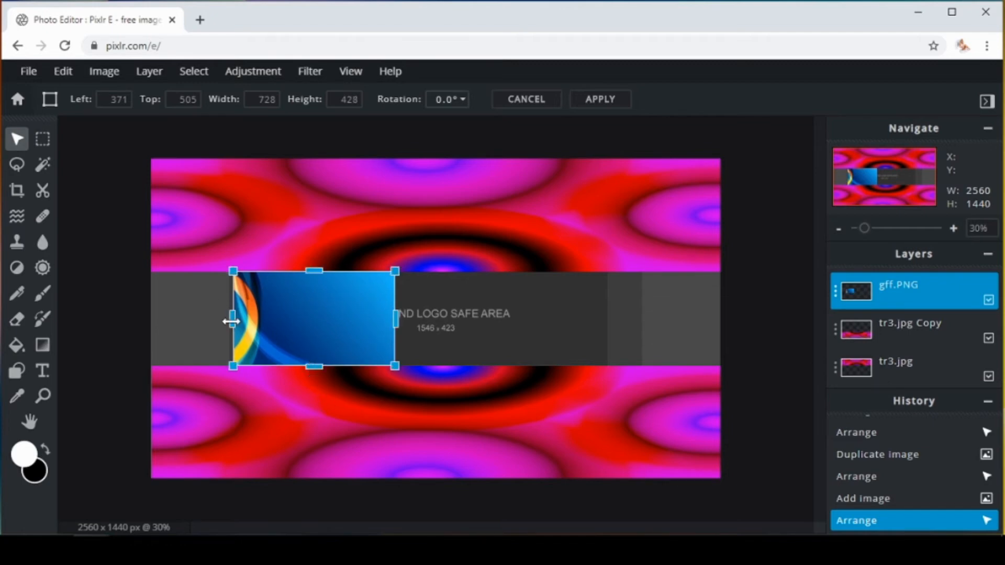
pyautogui.moveTo(223, 321); pyautogui.dragTo(147, 317)
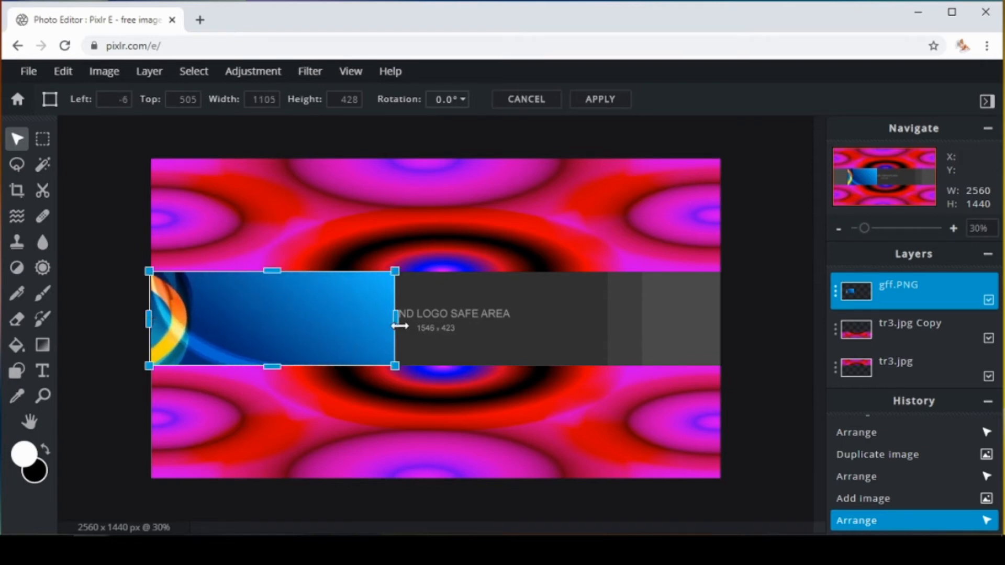
pyautogui.moveTo(400, 326); pyautogui.dragTo(725, 331)
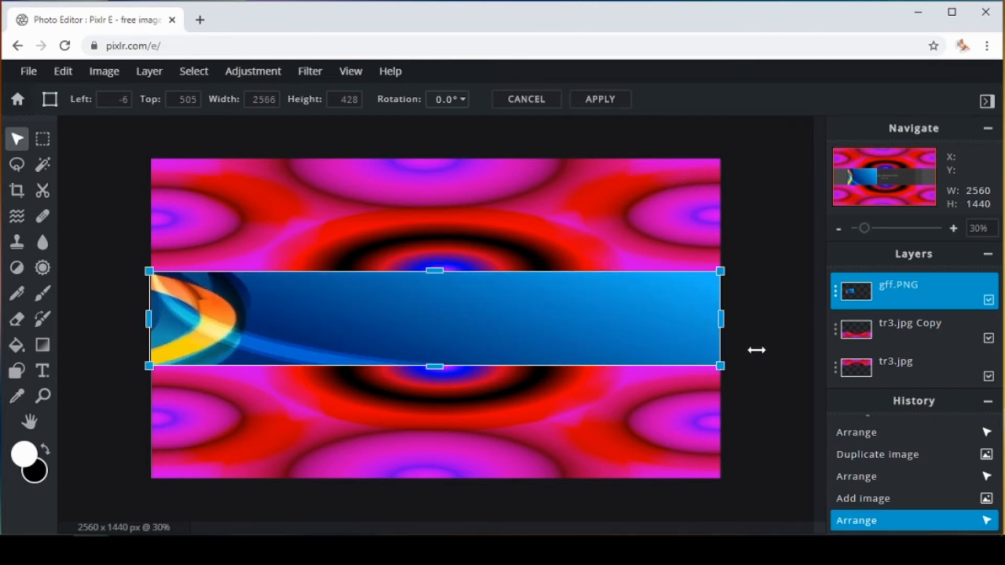
pyautogui.click(644, 473)
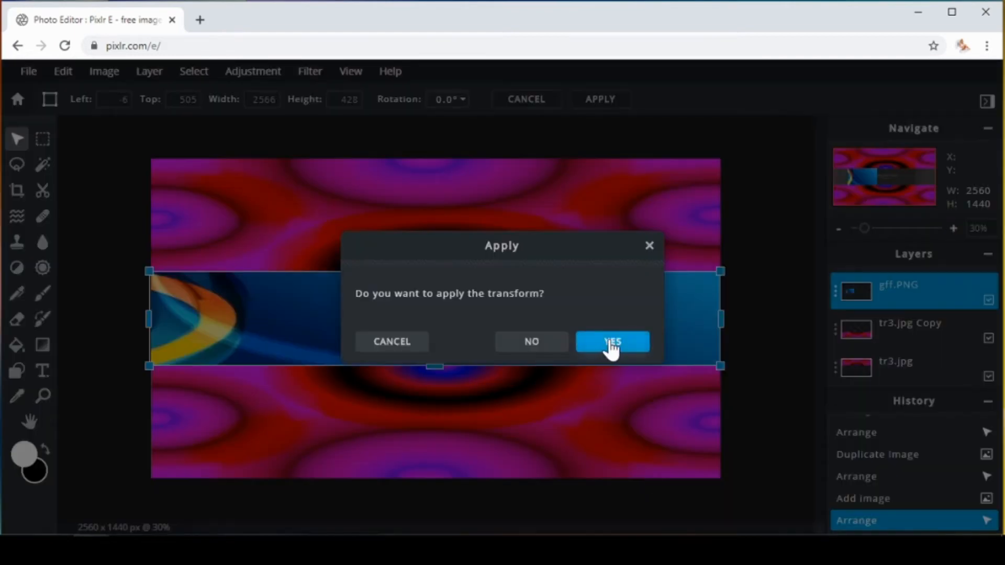
pyautogui.click(610, 343)
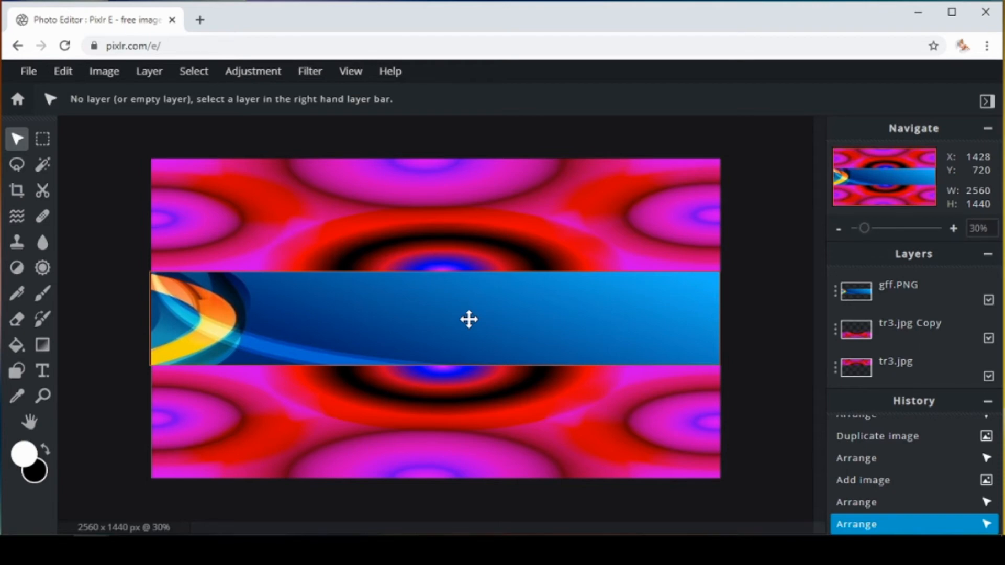
# Add the leaf image 116824736__24_ from the new banner folder as a layer
pyautogui.click(150, 74)
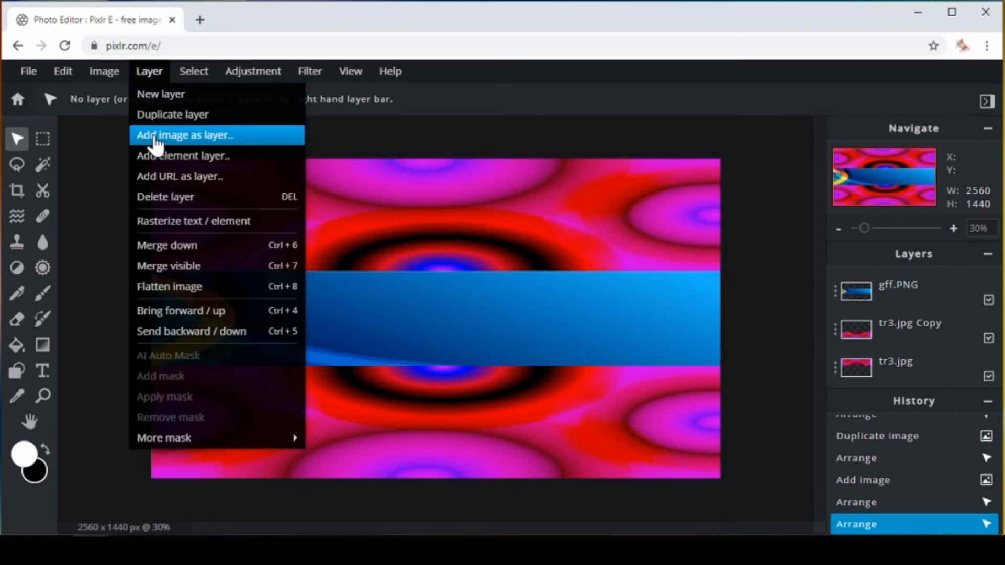
pyautogui.click(187, 138)
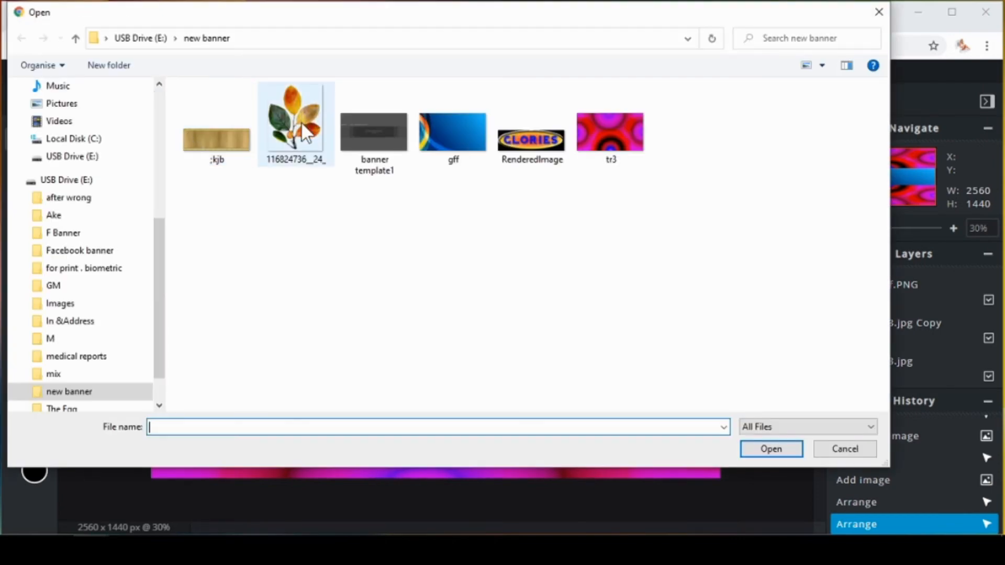
pyautogui.doubleClick(300, 118)
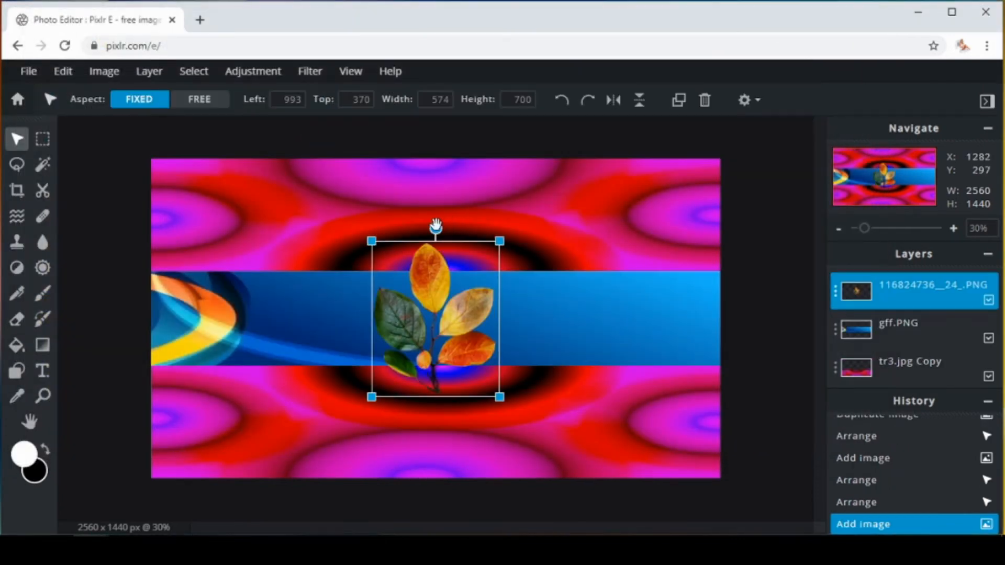
# Rotate the leaf layer clockwise, shrink it to about 311 x 379 px, and place it right of centre within the blue band
pyautogui.moveTo(436, 227); pyautogui.dragTo(491, 243)
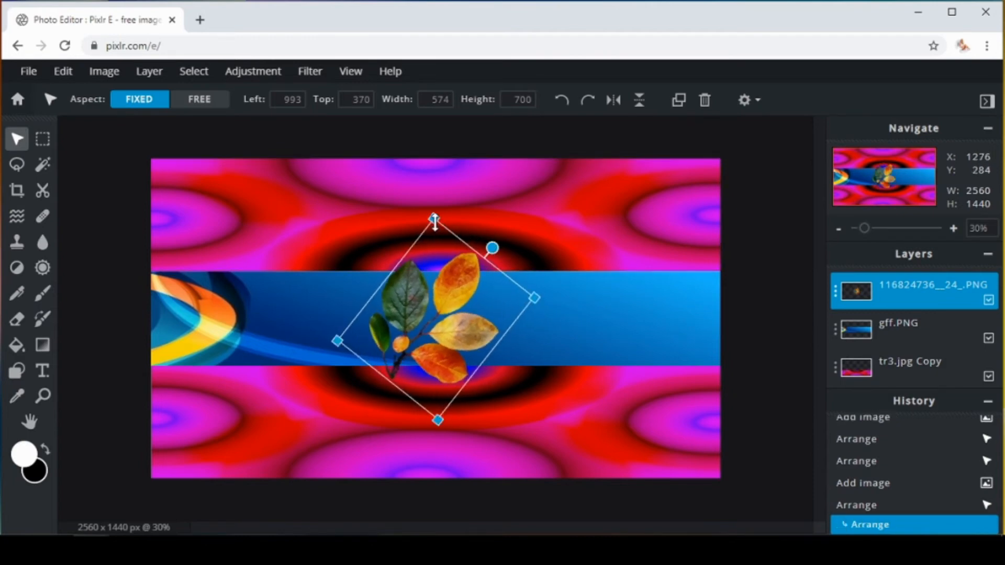
pyautogui.moveTo(435, 221); pyautogui.dragTo(453, 336)
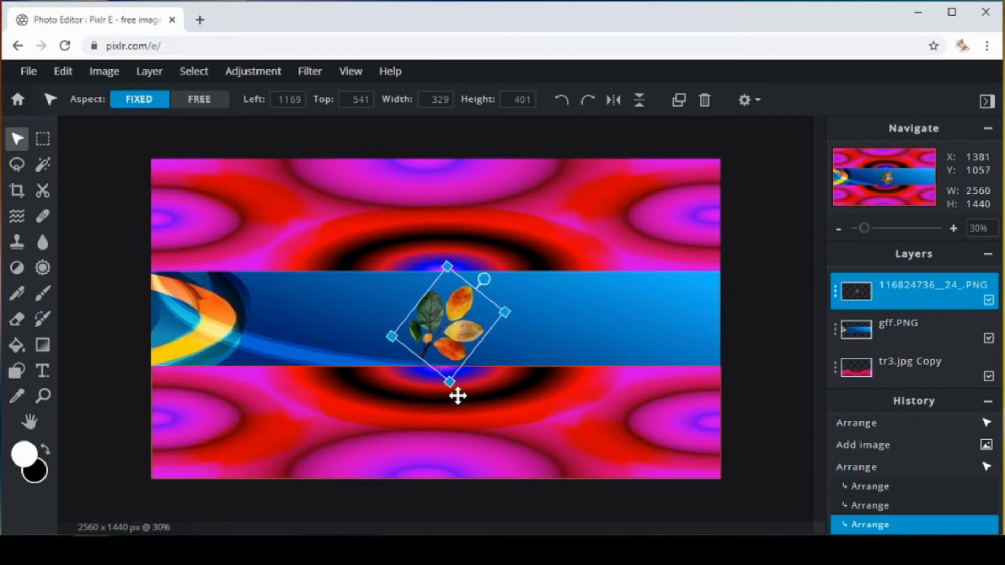
pyautogui.moveTo(448, 383); pyautogui.dragTo(448, 377)
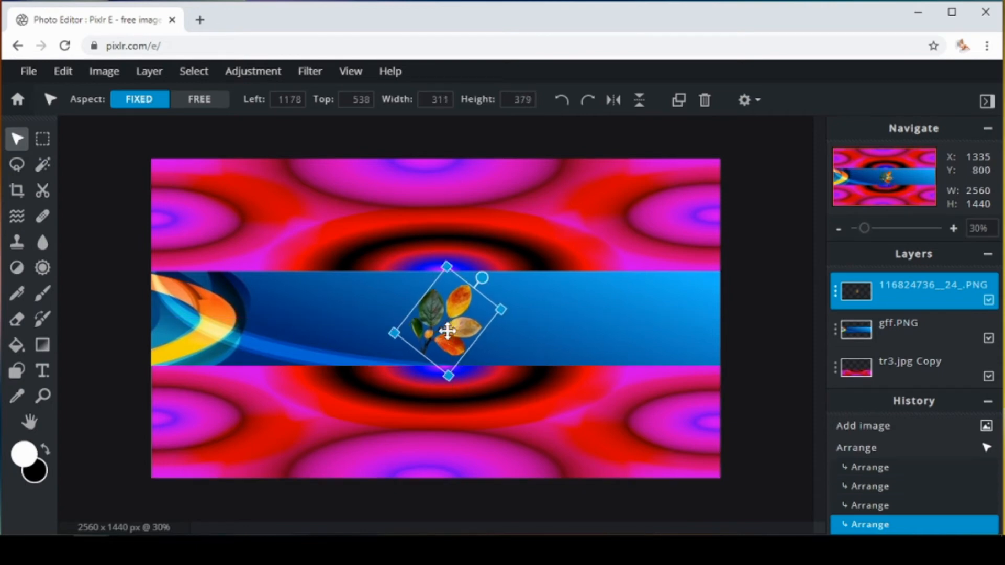
pyautogui.moveTo(447, 329); pyautogui.dragTo(529, 319)
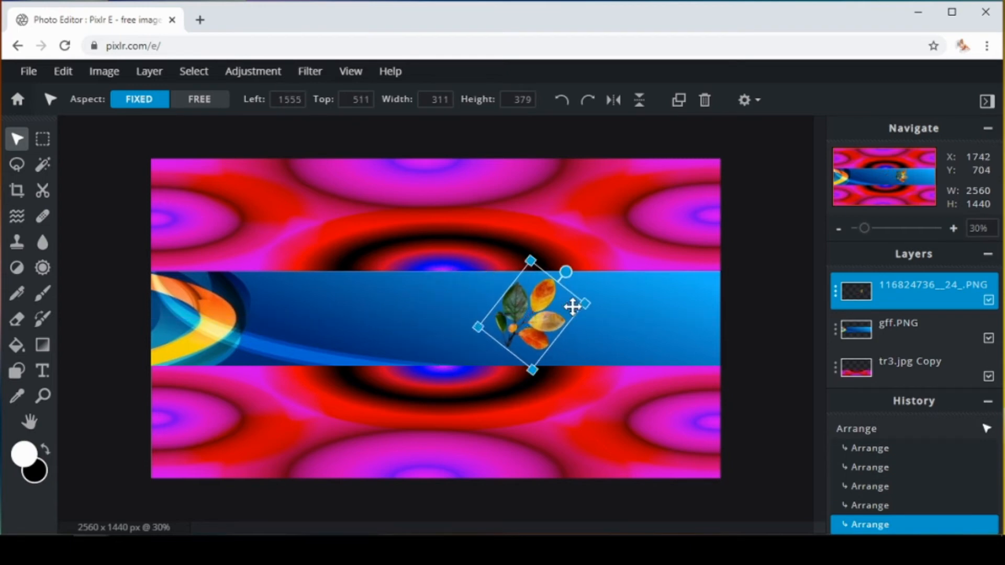
pyautogui.click(767, 268)
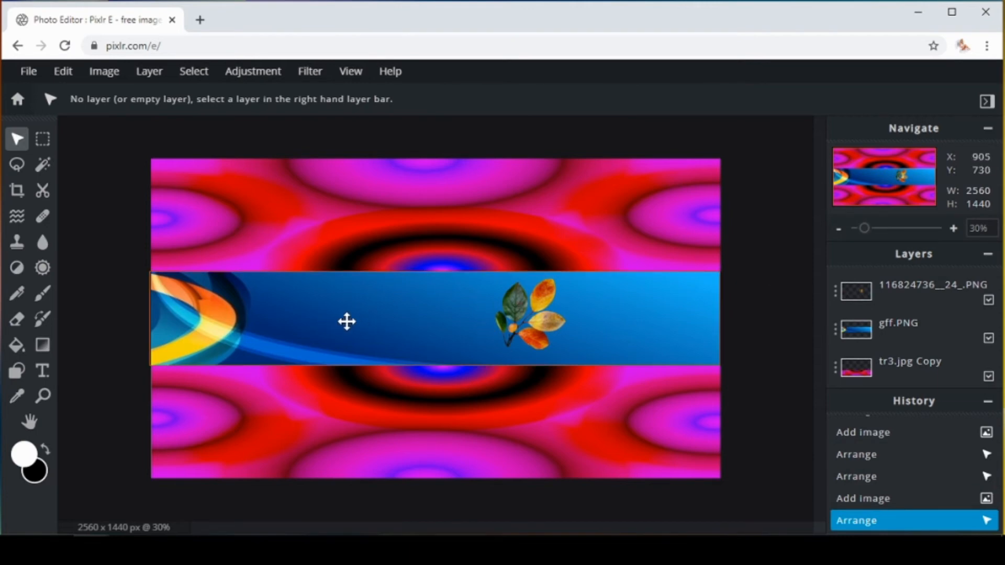
# Add a new text layer and replace its placeholder with "My Channel"
pyautogui.click(44, 371)
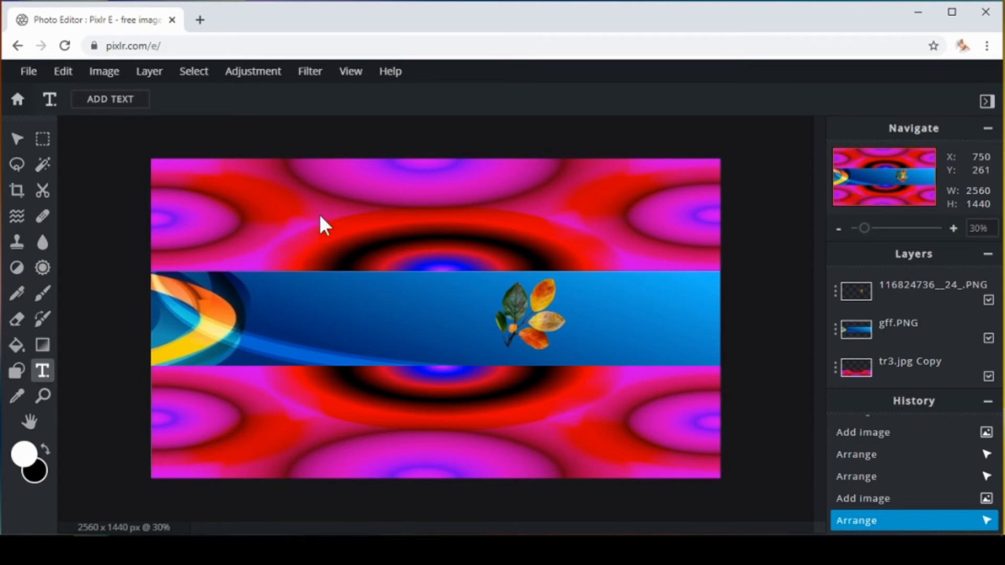
pyautogui.click(321, 215)
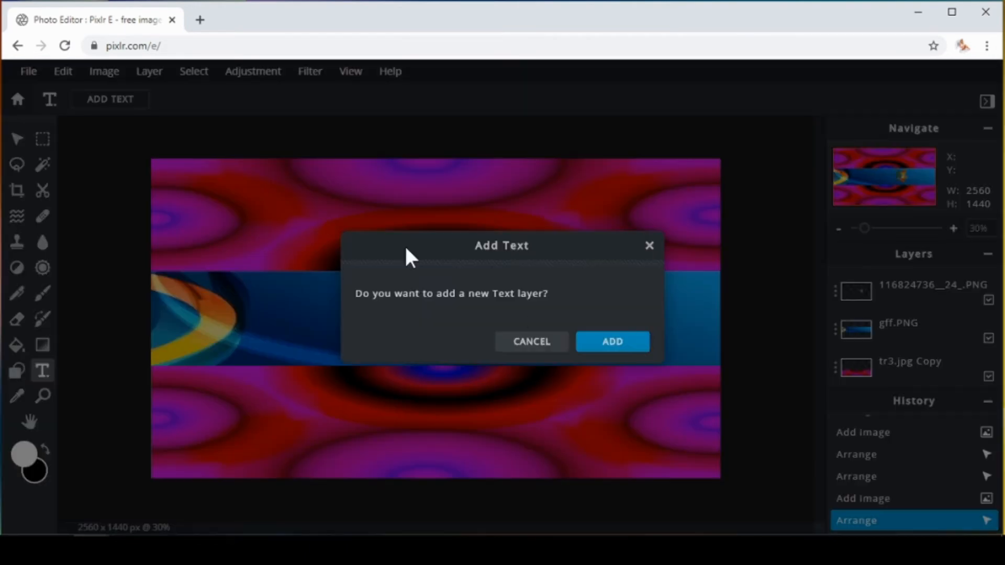
pyautogui.click(602, 344)
pyautogui.press('BackSpace')
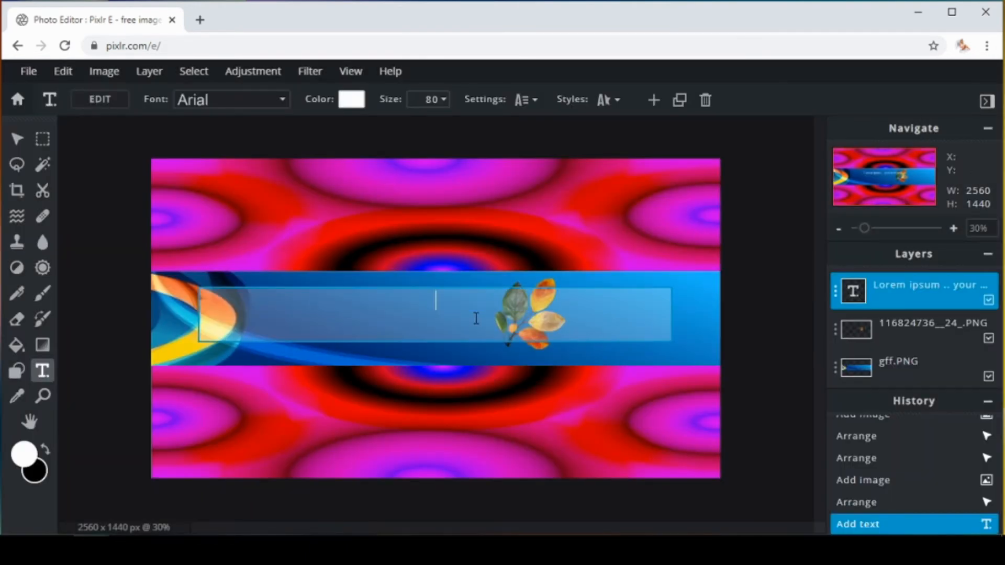
pyautogui.write('My Chan')
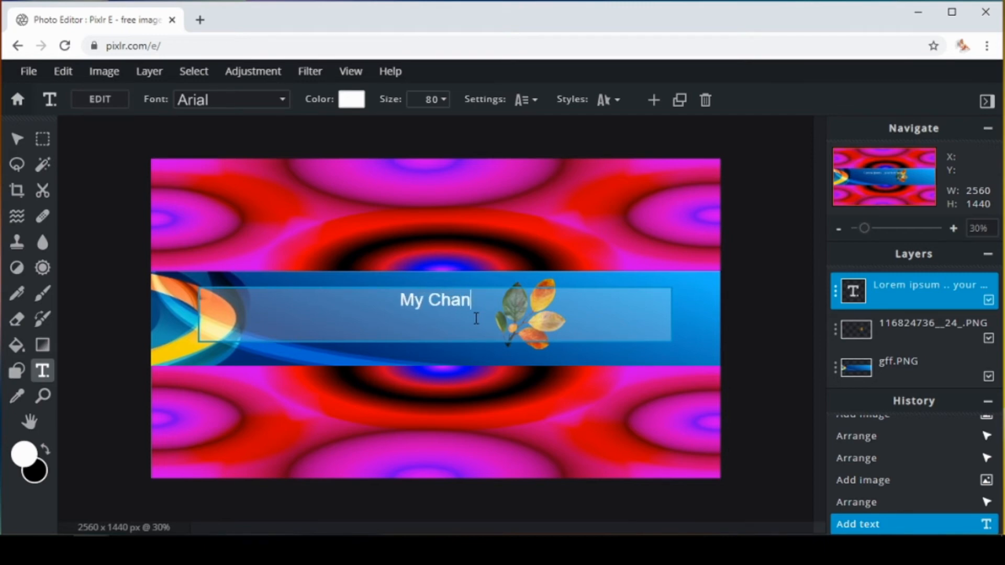
pyautogui.write('nel')
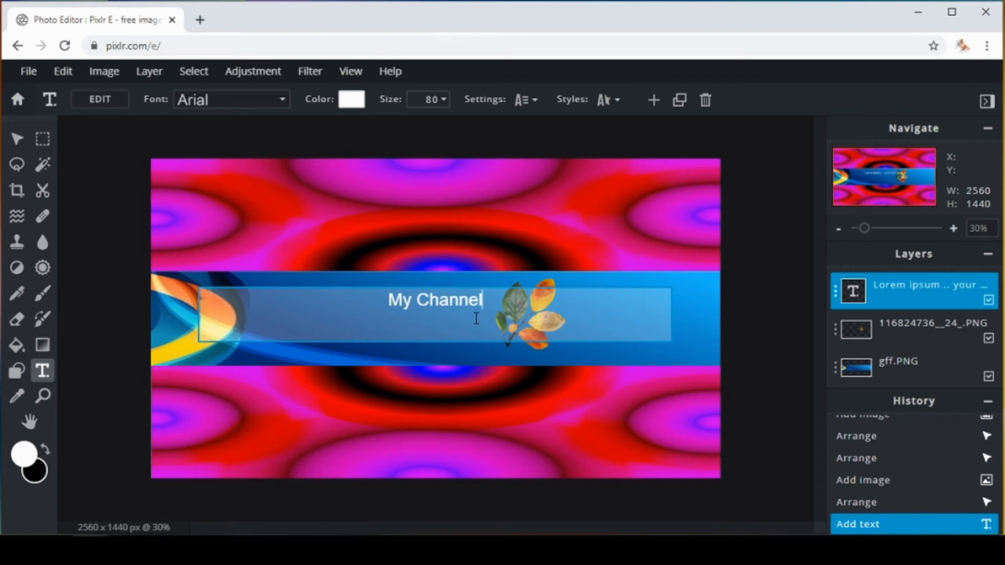
# Change the My Channel text colour to yellow with the color picker
pyautogui.click(352, 100)
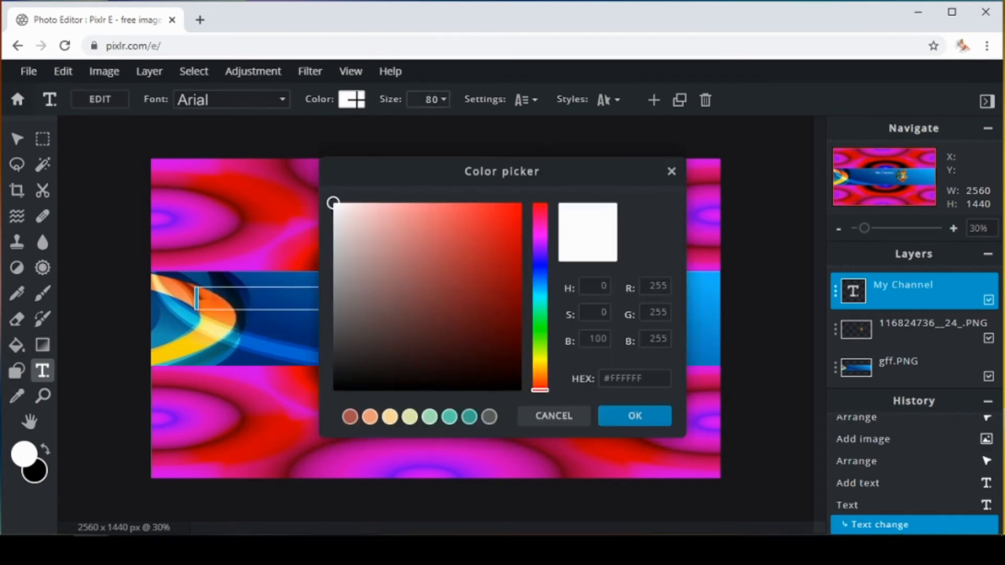
pyautogui.click(540, 357)
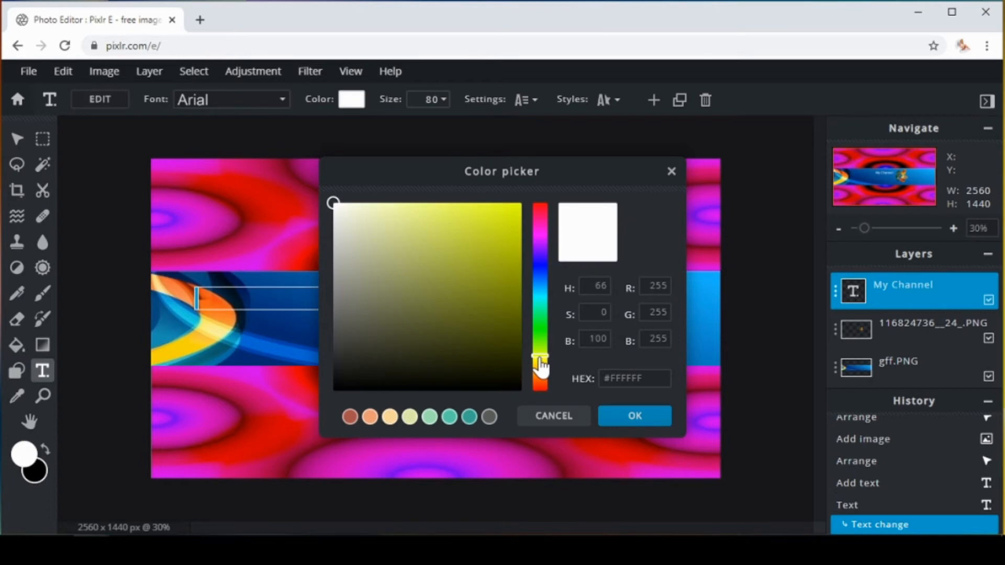
pyautogui.click(490, 207)
pyautogui.click(632, 415)
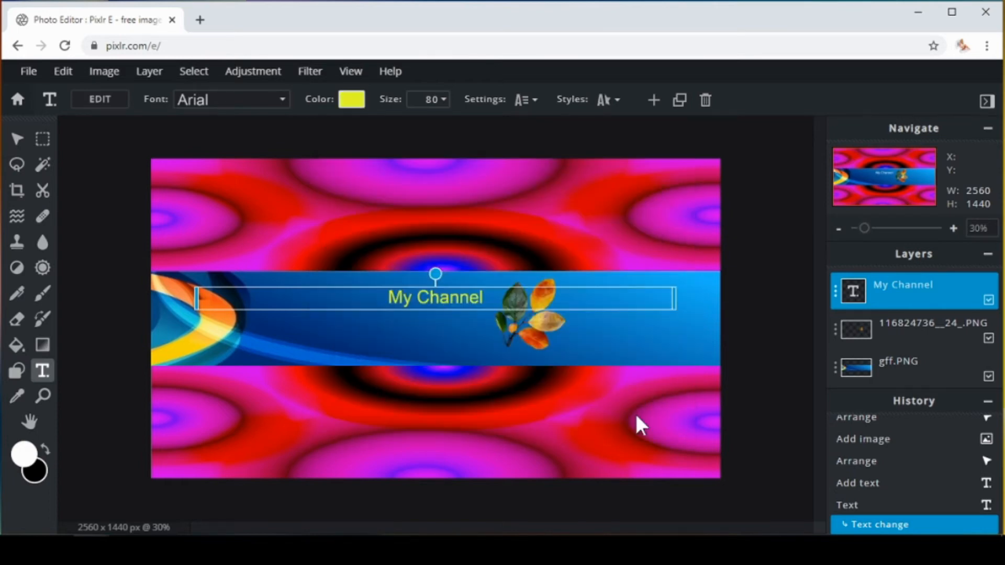
# Enlarge the My Channel text to size 136 and move it left and down in the blue band, clear of the leaf
pyautogui.click(439, 101)
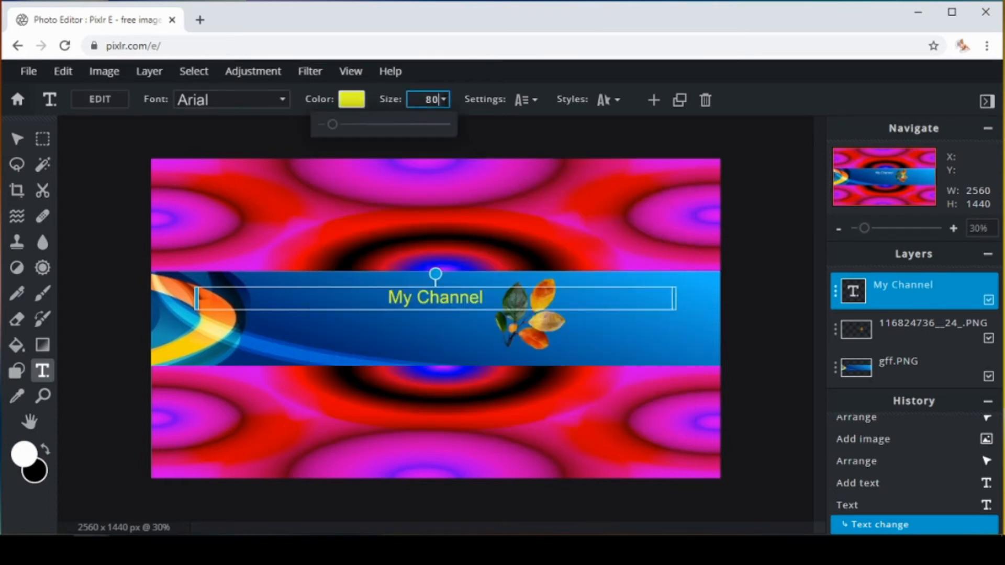
pyautogui.moveTo(332, 125); pyautogui.dragTo(338, 126)
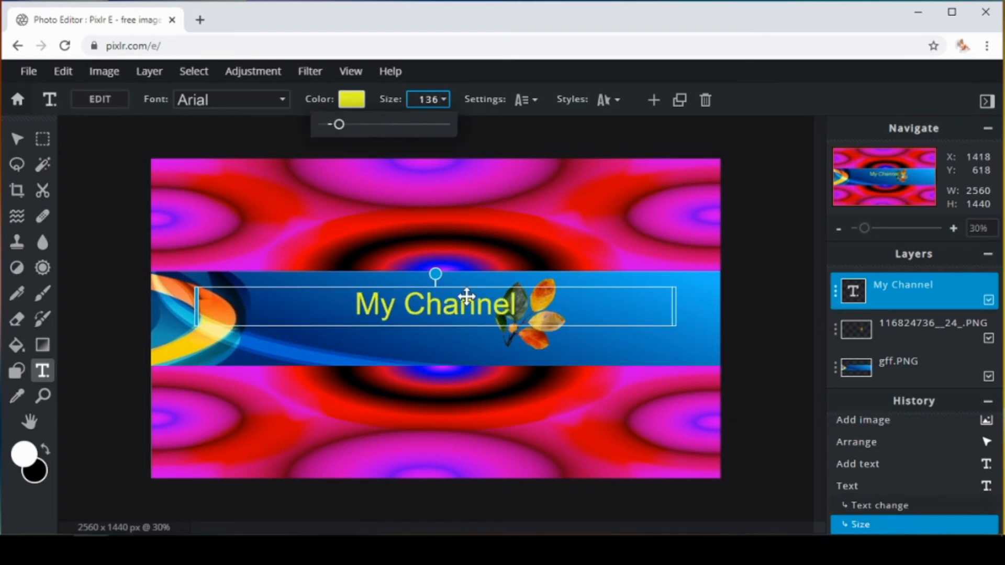
pyautogui.moveTo(426, 303); pyautogui.dragTo(391, 321)
# Change the My Channel text font to Cervantes
pyautogui.click(284, 105)
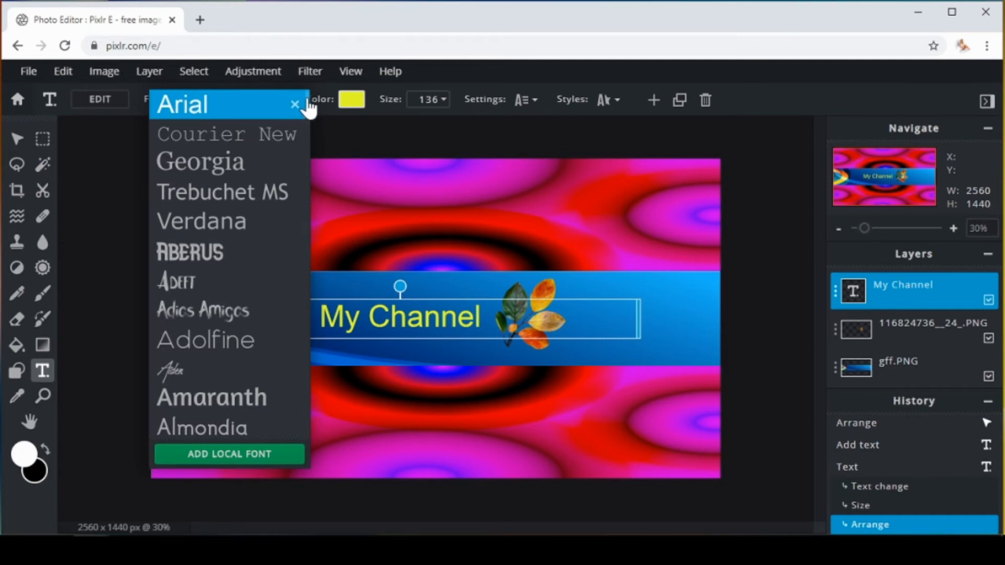
pyautogui.scroll(-12, 306, 113)
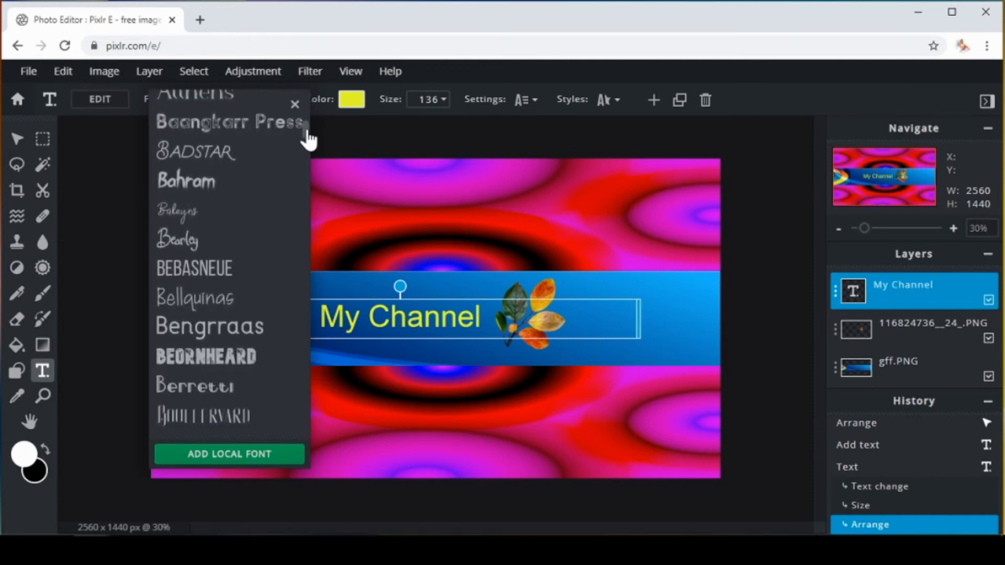
pyautogui.moveTo(306, 131); pyautogui.dragTo(306, 162)
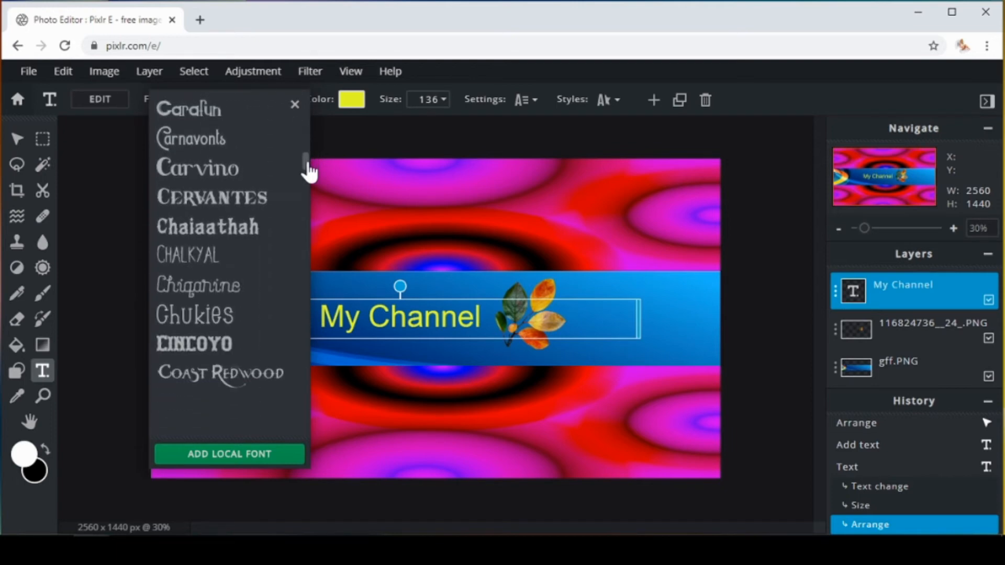
pyautogui.scroll(-1, 308, 171)
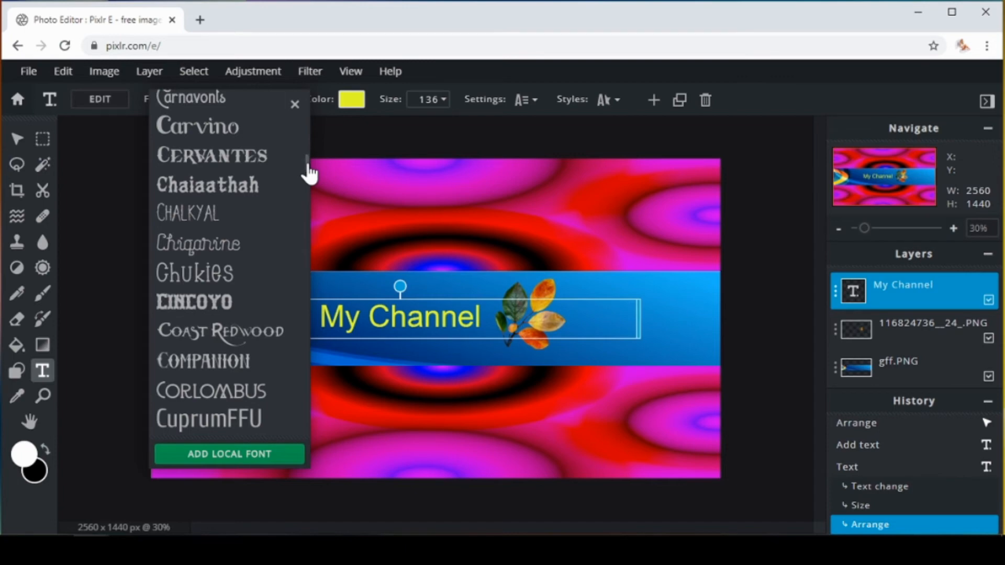
pyautogui.click(246, 159)
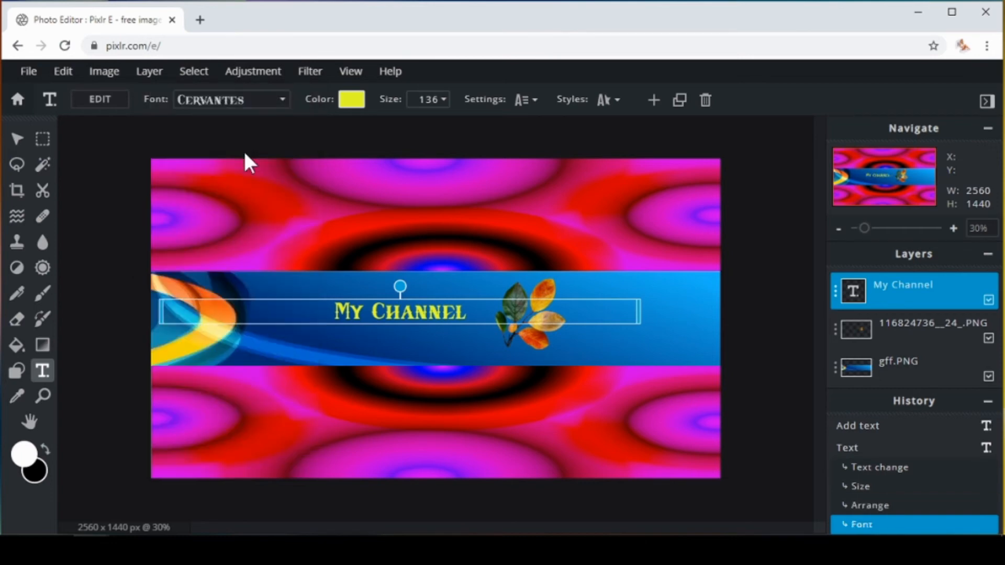
# Increase the My Channel text size to 208 and shift it slightly left so it clears the leaf
pyautogui.click(443, 102)
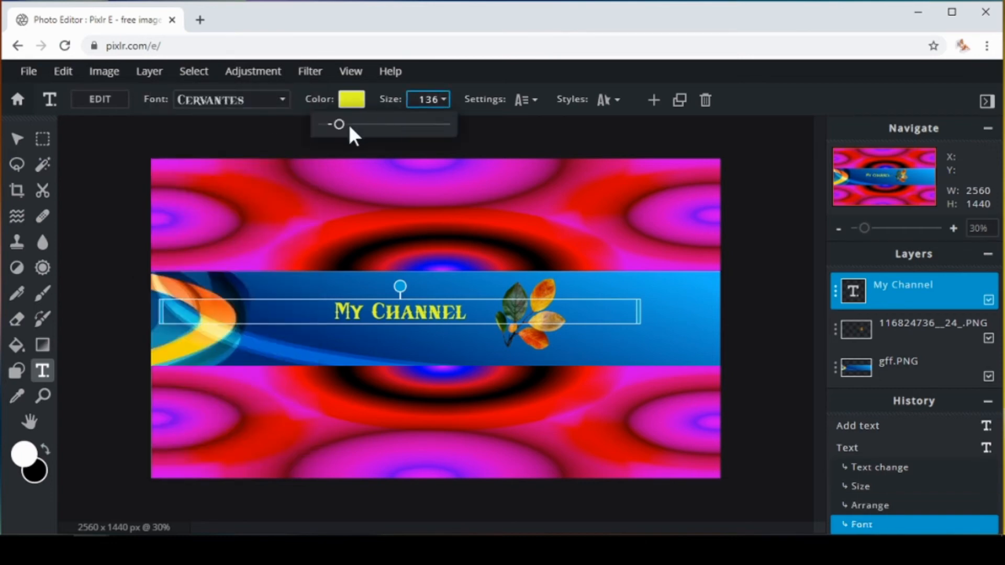
pyautogui.moveTo(339, 125); pyautogui.dragTo(348, 126)
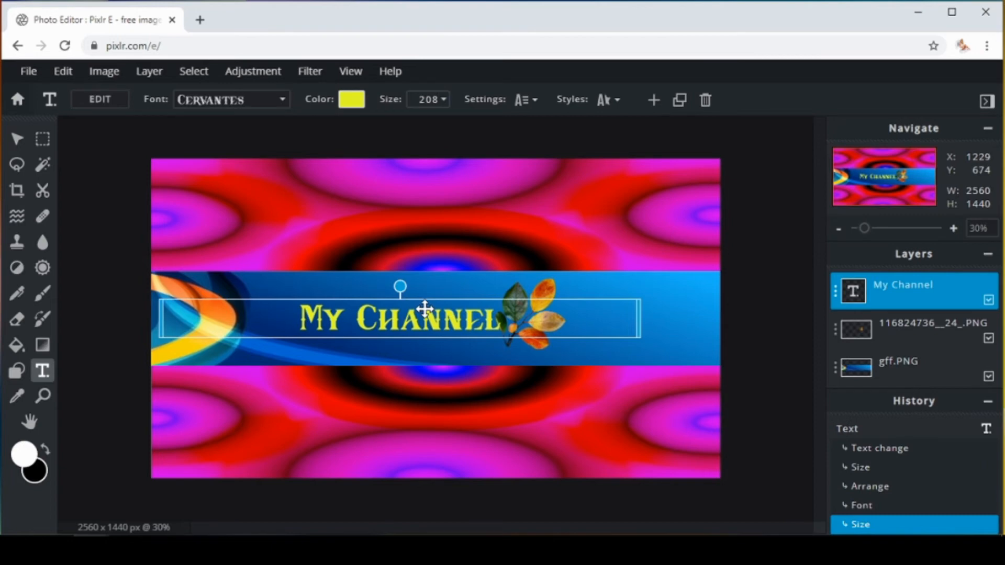
pyautogui.moveTo(425, 308); pyautogui.dragTo(414, 305)
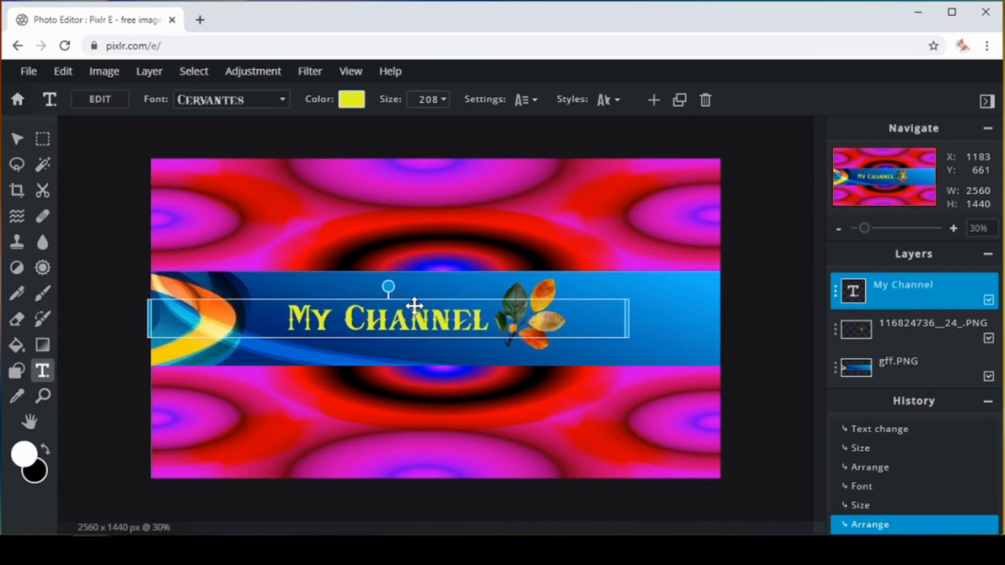
# Make the My Channel text bold
pyautogui.click(527, 101)
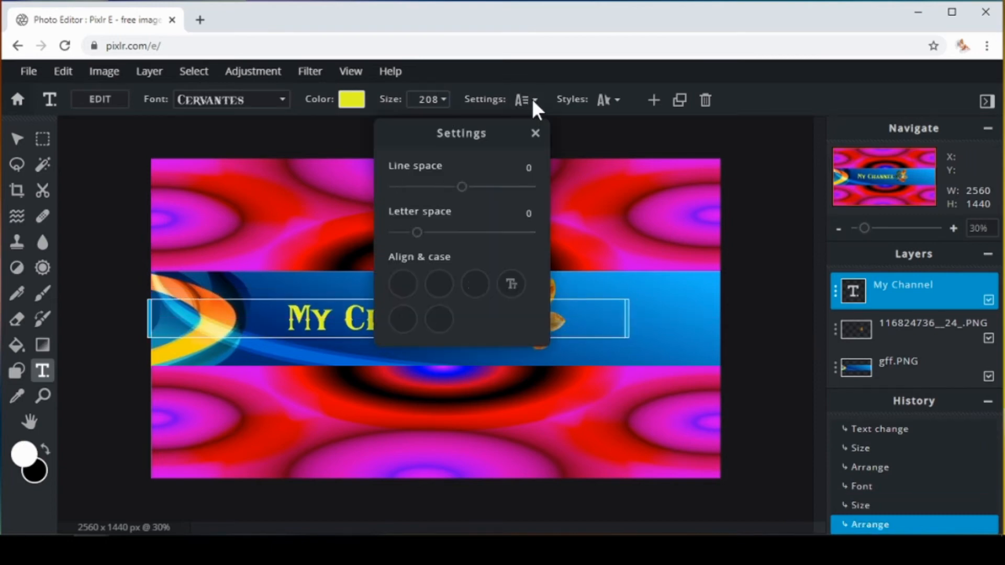
pyautogui.click(440, 320)
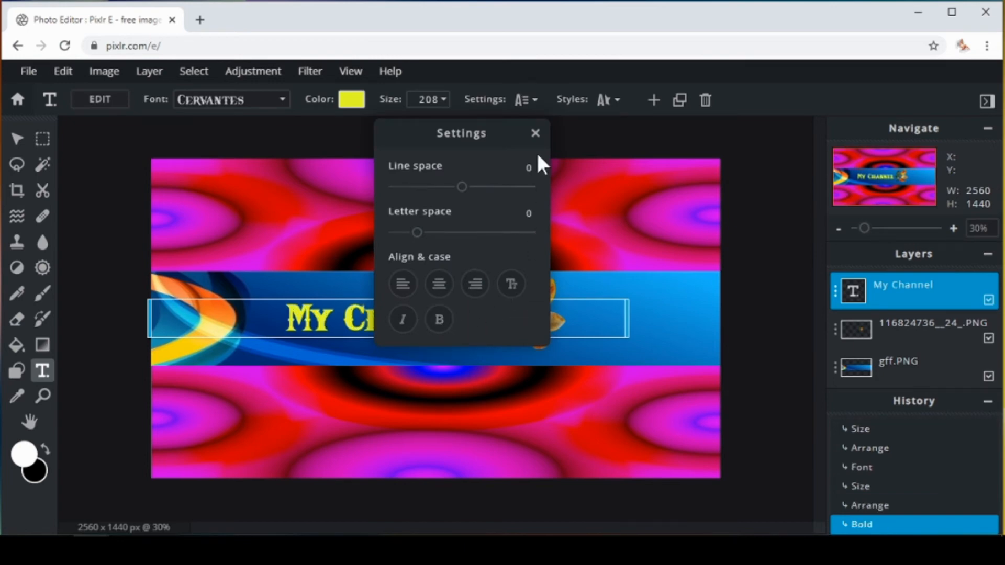
pyautogui.click(535, 135)
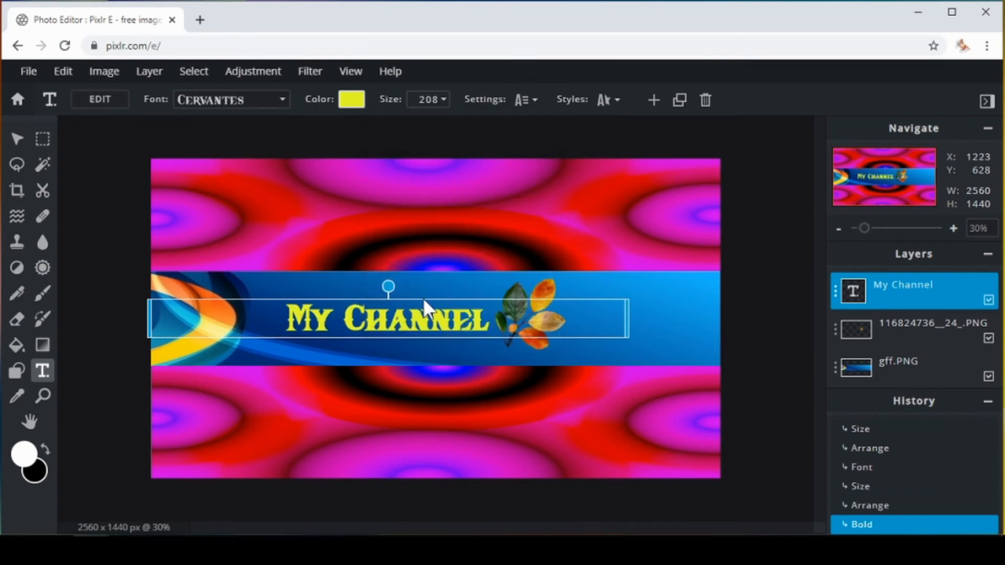
# Add a red (#F30515) outline of size 2 to the My Channel text and deselect it
pyautogui.click(607, 100)
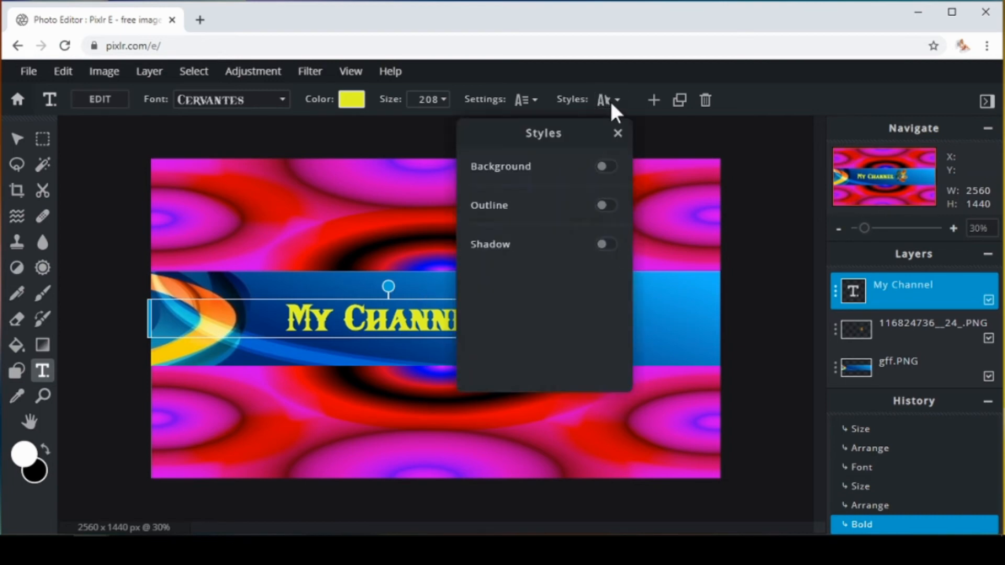
pyautogui.click(606, 205)
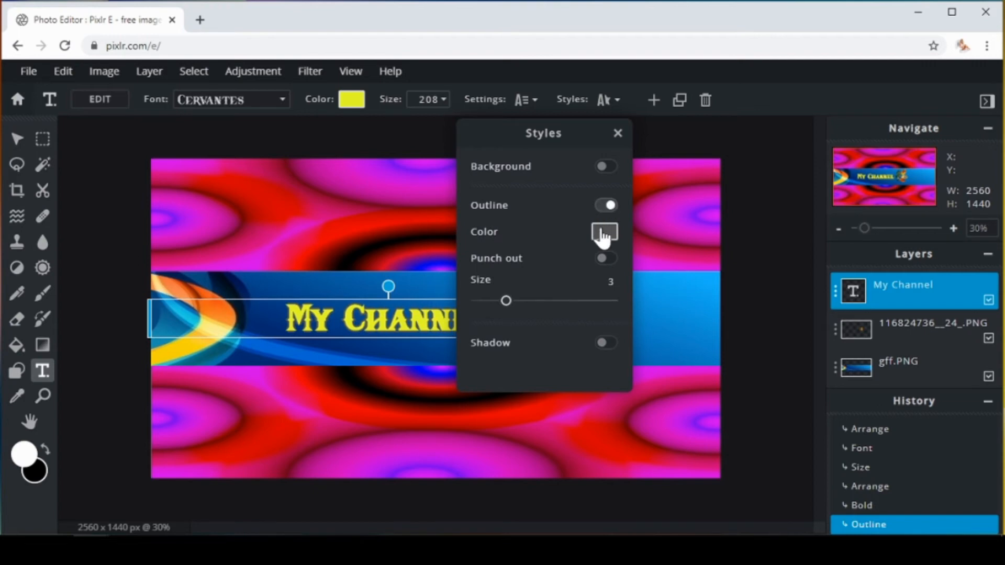
pyautogui.click(603, 235)
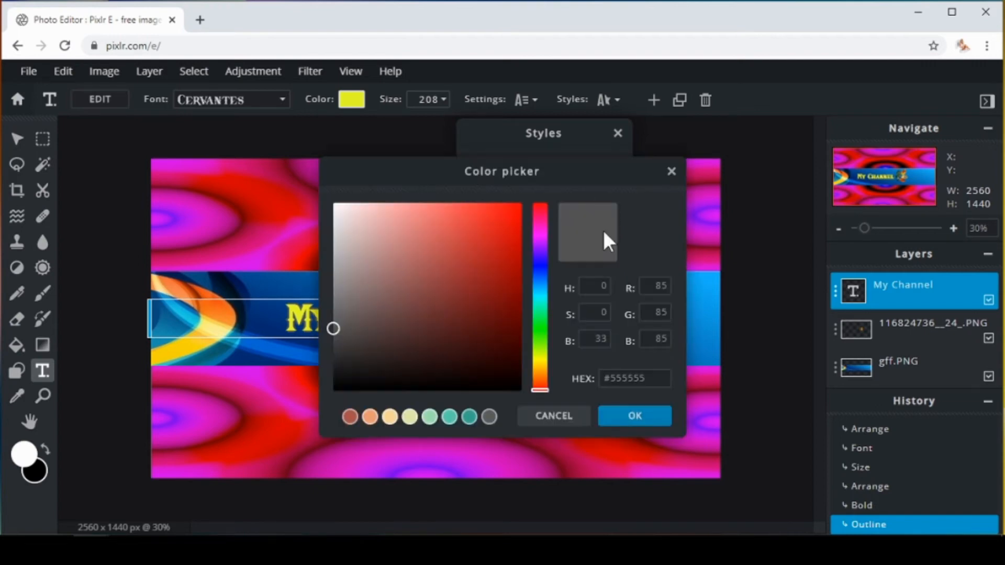
pyautogui.click(544, 205)
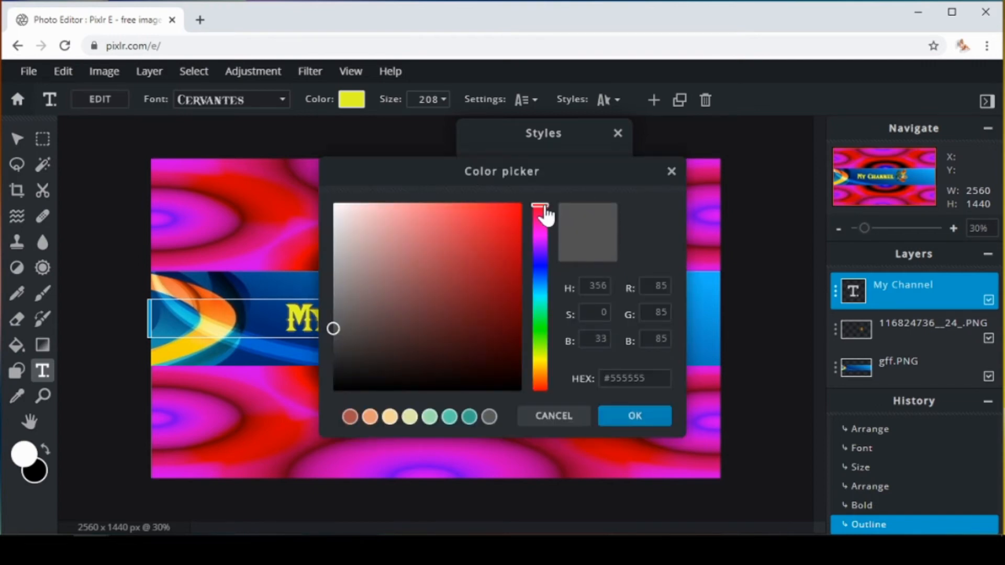
pyautogui.click(517, 211)
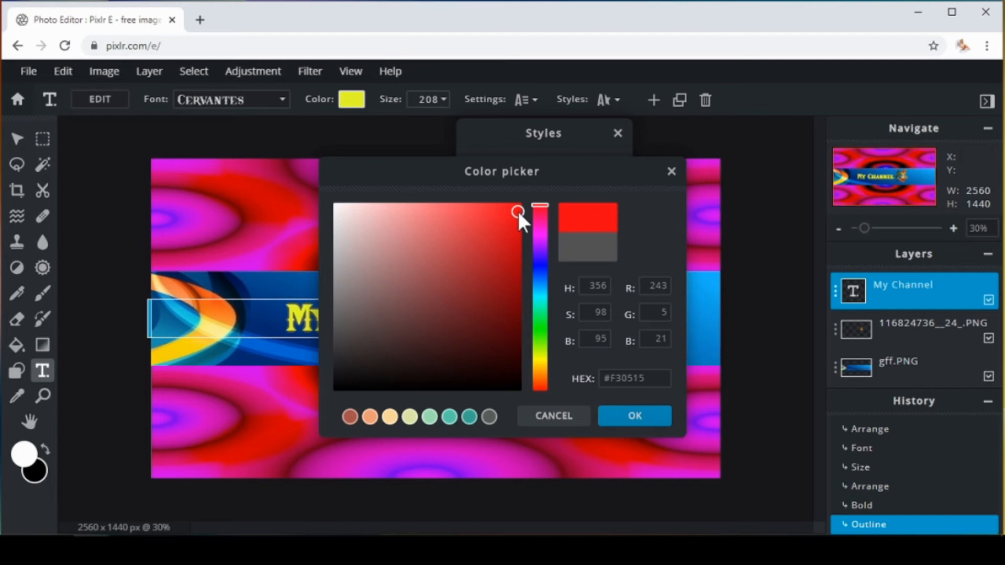
pyautogui.click(649, 416)
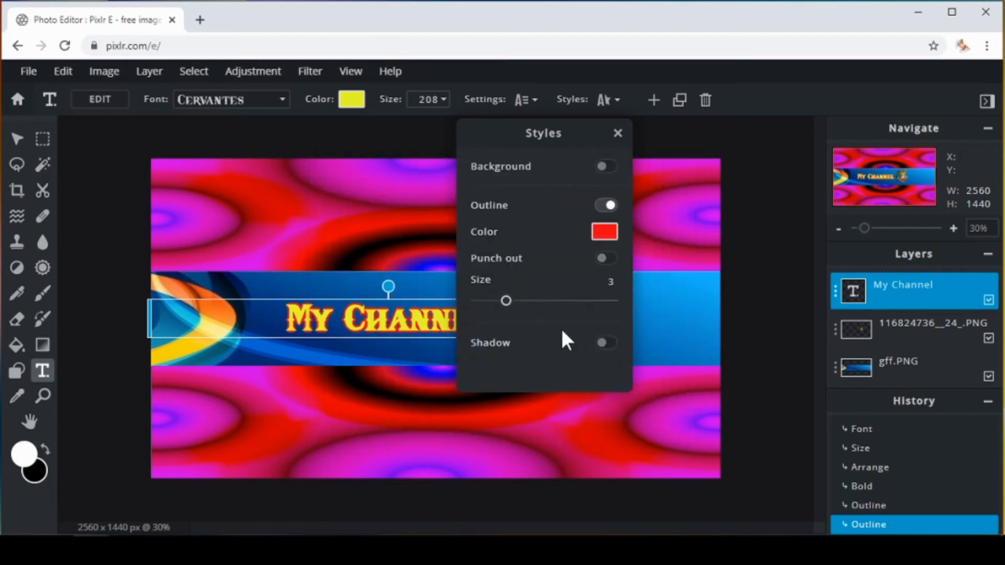
pyautogui.moveTo(507, 303); pyautogui.dragTo(496, 301)
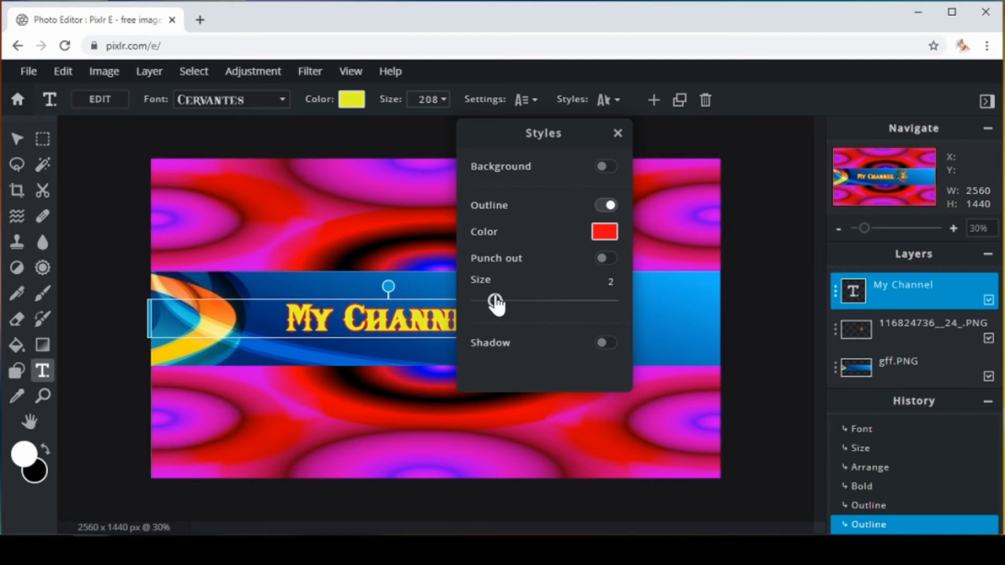
pyautogui.click(618, 134)
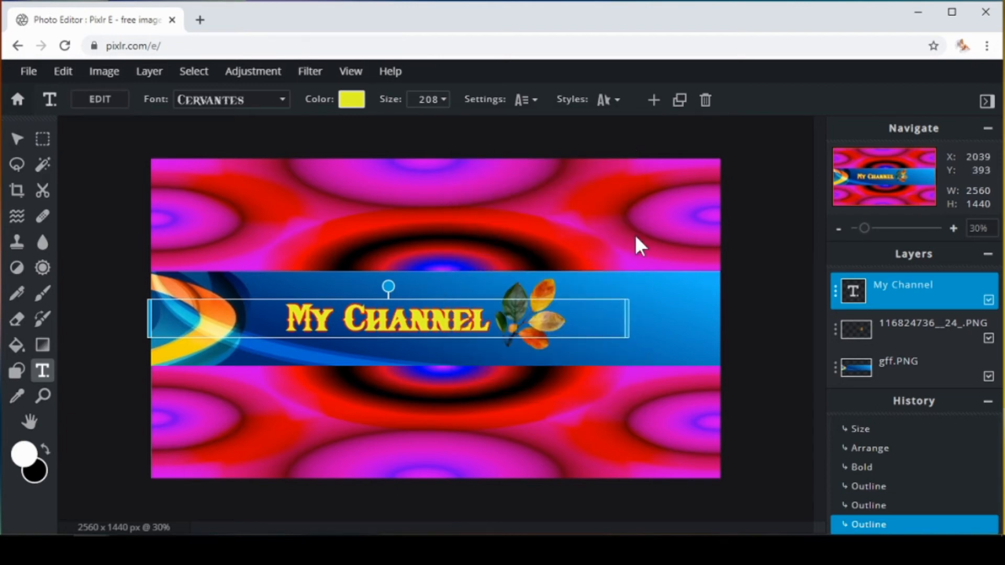
pyautogui.click(752, 210)
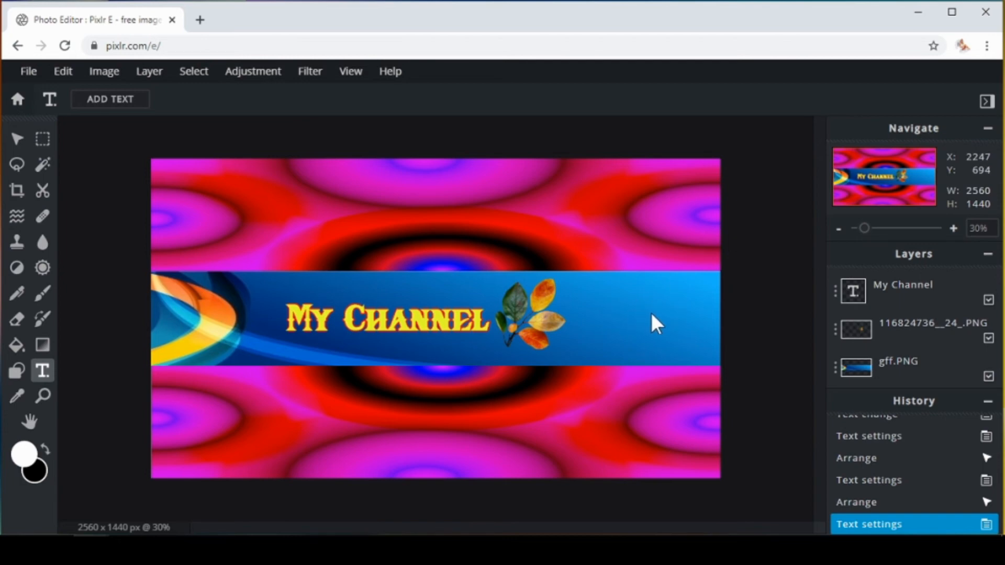
# Hide the gff.PNG layer and move the My Channel text down and left to uncover the template's safe area label
pyautogui.click(988, 377)
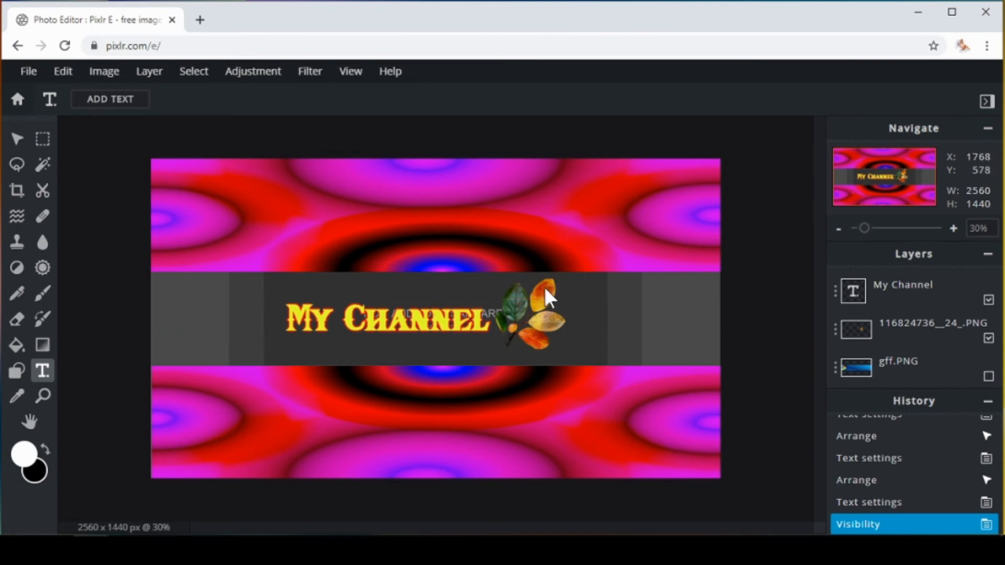
pyautogui.click(861, 327)
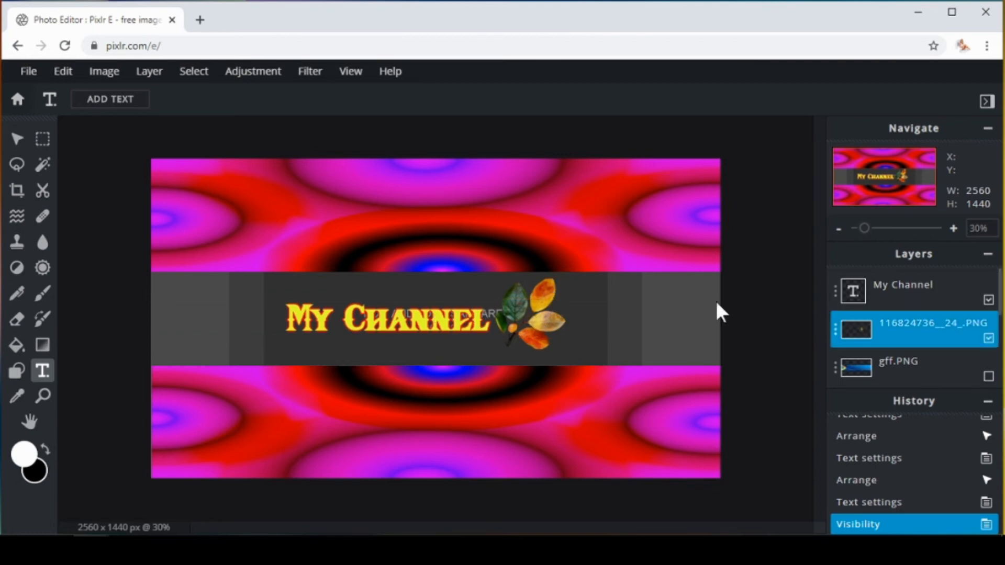
pyautogui.click(545, 288)
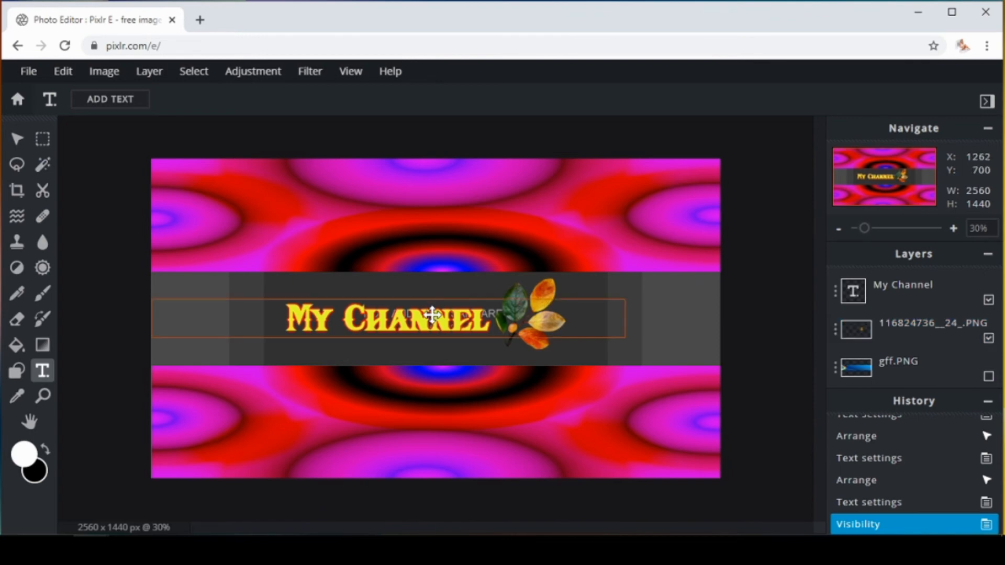
pyautogui.moveTo(432, 315); pyautogui.dragTo(388, 335)
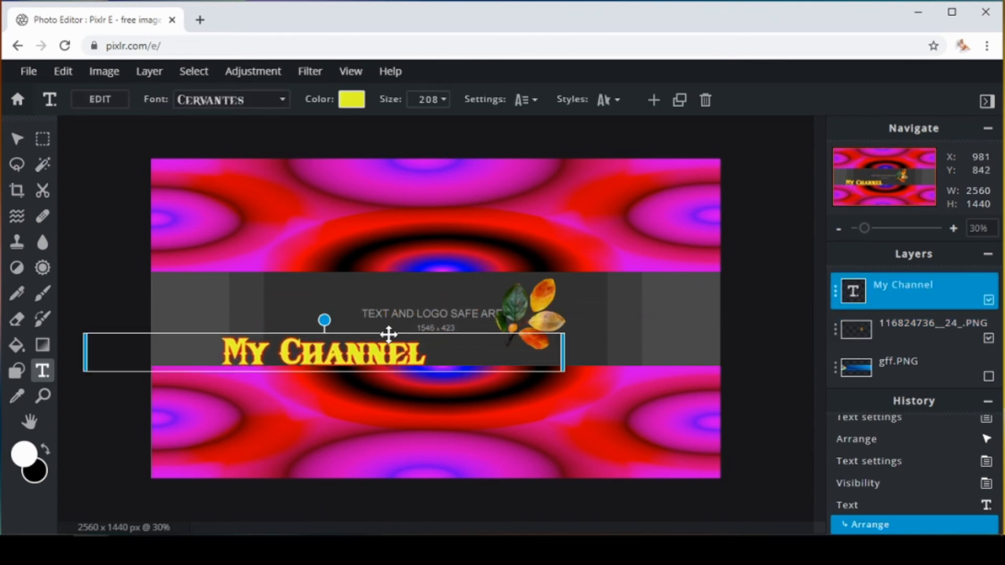
pyautogui.click(513, 306)
pyautogui.click(529, 300)
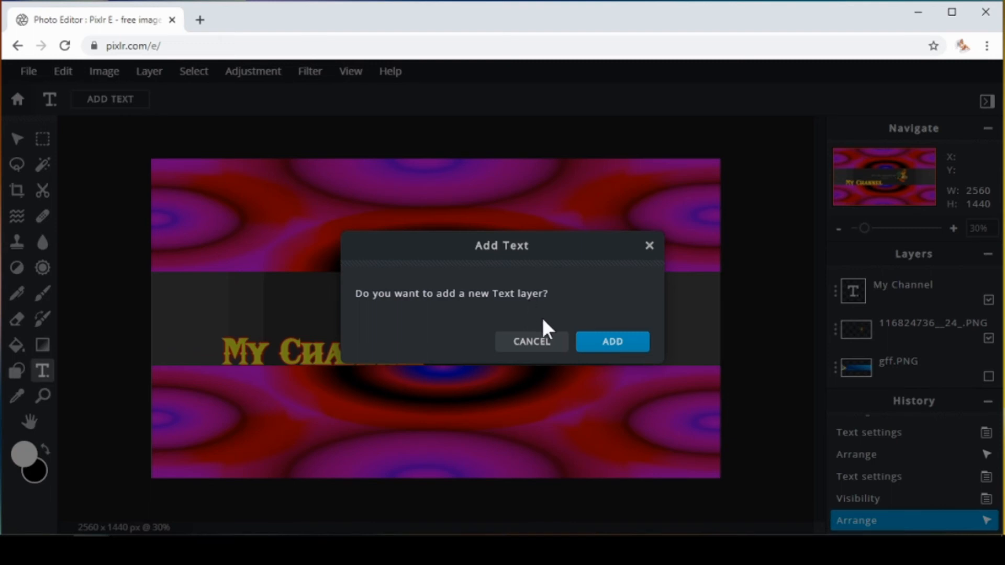
pyautogui.click(615, 345)
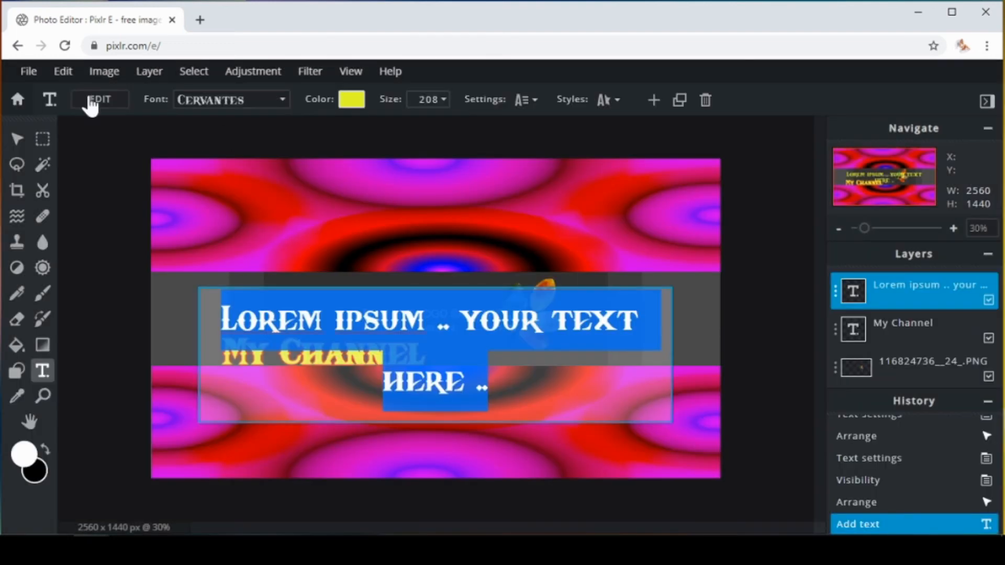
pyautogui.click(19, 141)
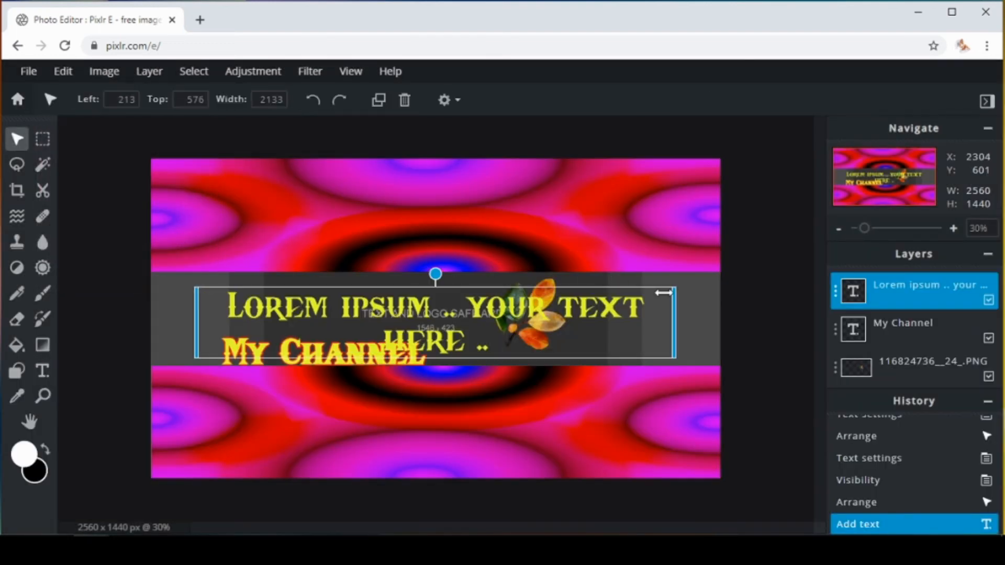
pyautogui.click(765, 296)
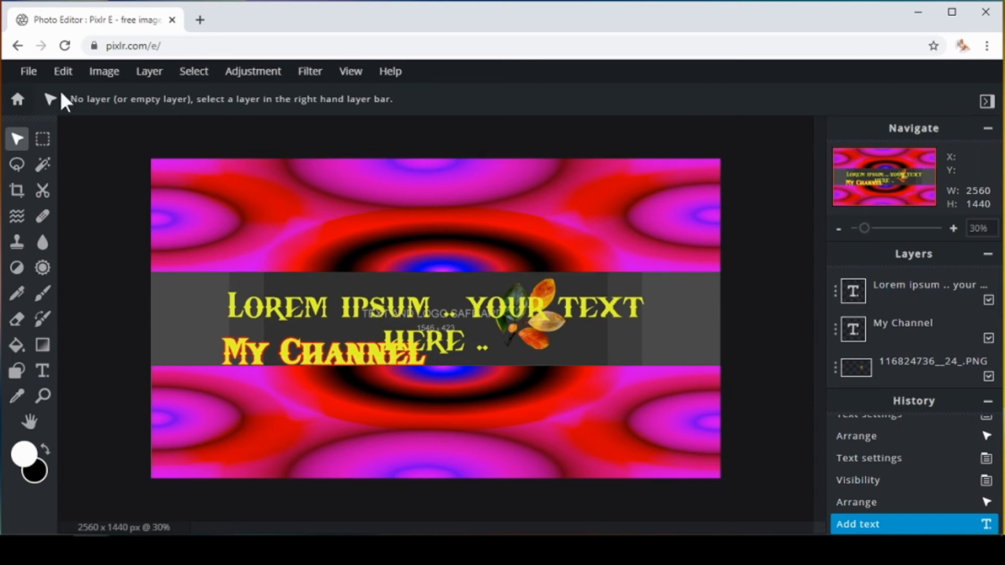
pyautogui.click(64, 72)
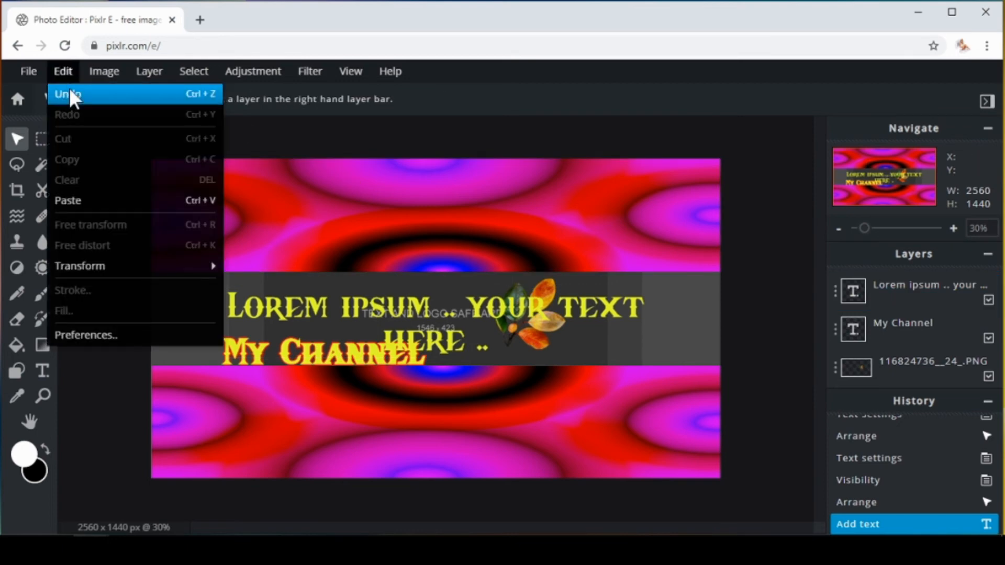
pyautogui.click(69, 94)
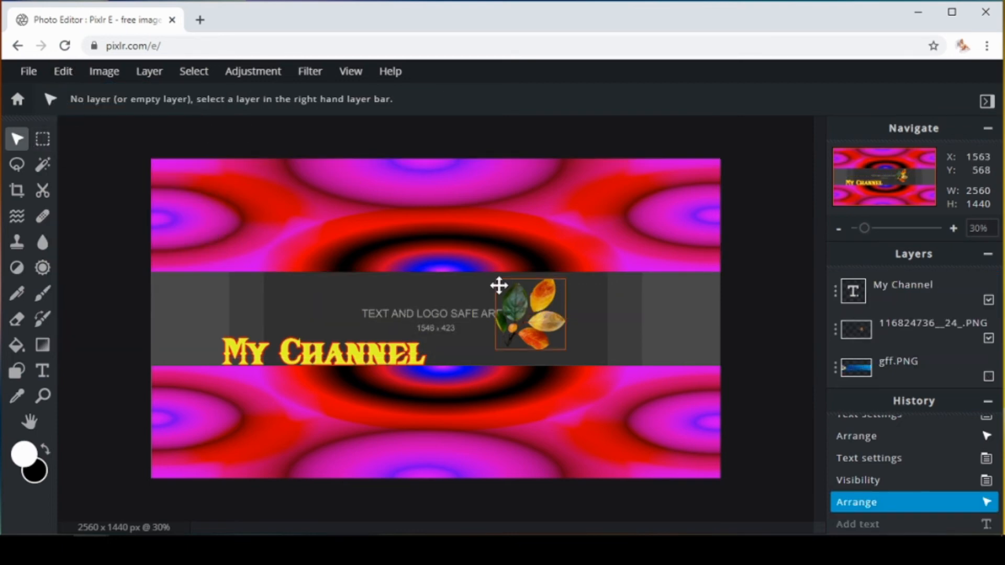
# Nudge the leaf slightly right and down, and move the My Channel text back up beside it within the safe area
pyautogui.moveTo(519, 307); pyautogui.dragTo(528, 310)
pyautogui.click(356, 347)
pyautogui.moveTo(357, 347); pyautogui.dragTo(417, 321)
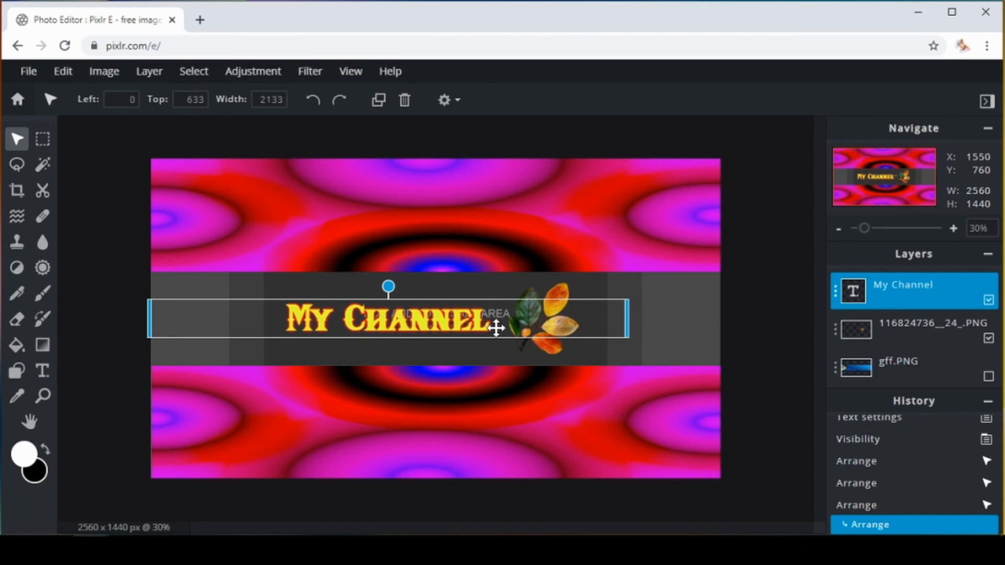
# Make the gff.PNG layer visible again and deselect the text layer
pyautogui.click(989, 377)
pyautogui.click(761, 348)
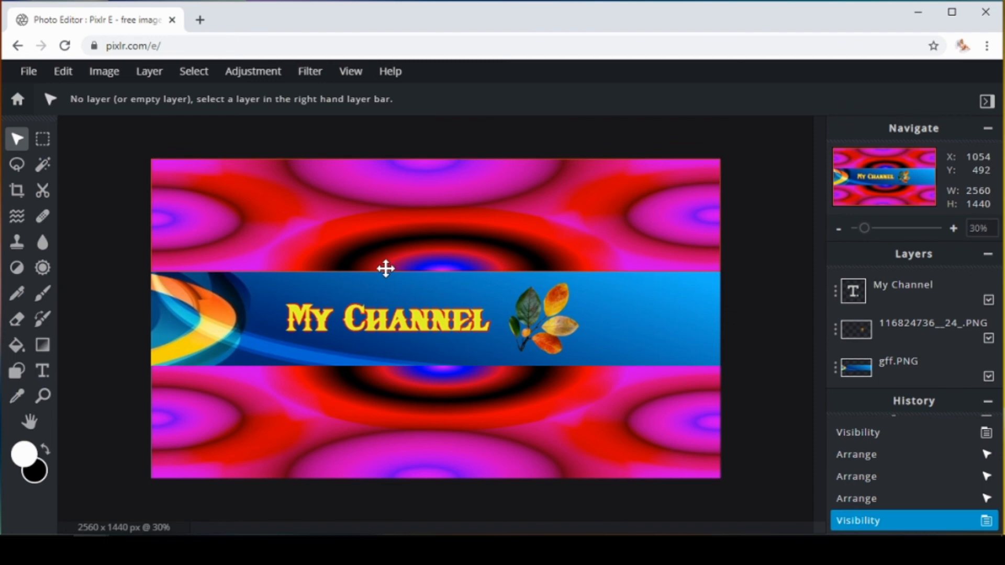
# Download the banner as a JPG file named My New Channel and dismiss the save dialog and the browser's download bar
pyautogui.click(28, 72)
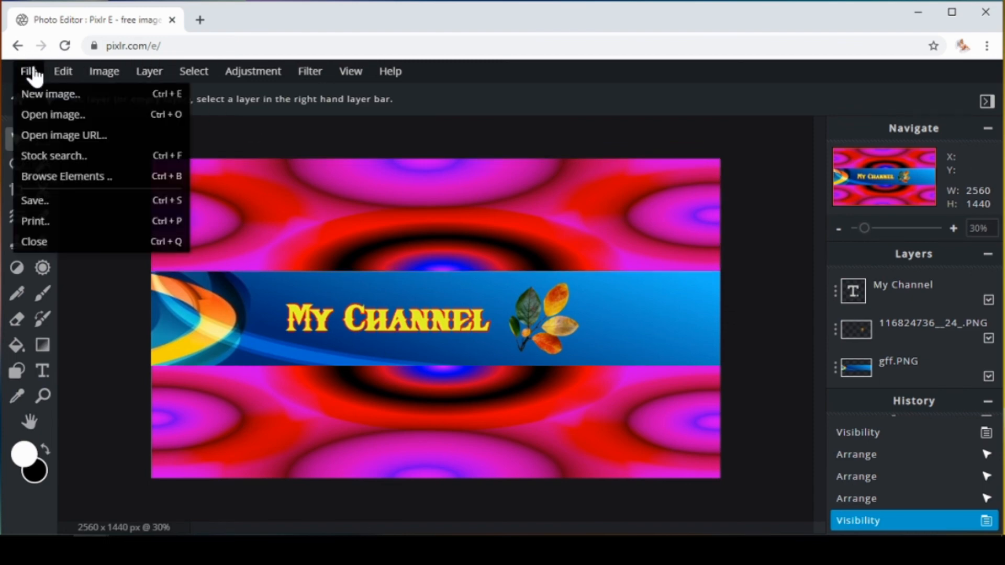
pyautogui.click(47, 204)
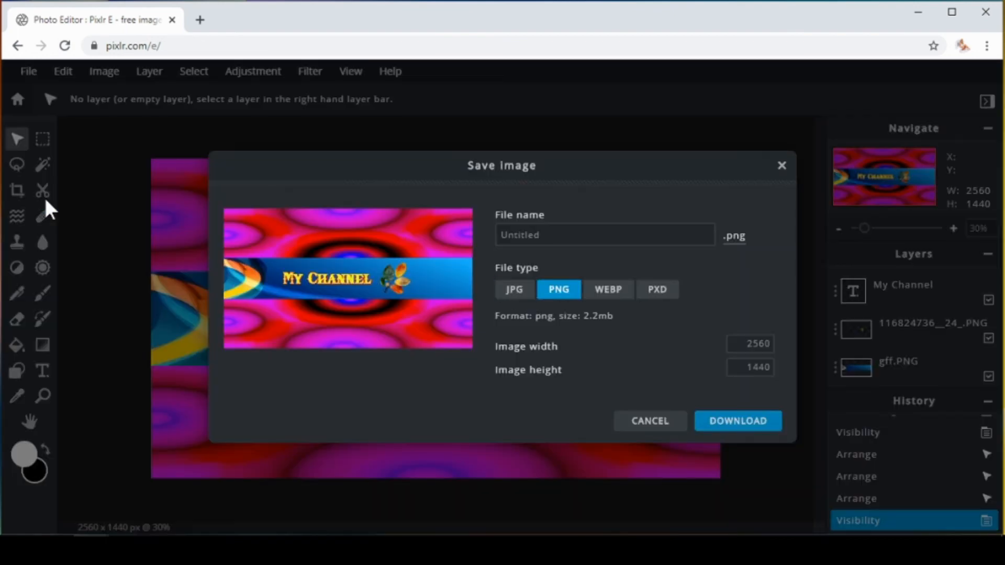
pyautogui.click(523, 303)
pyautogui.click(517, 293)
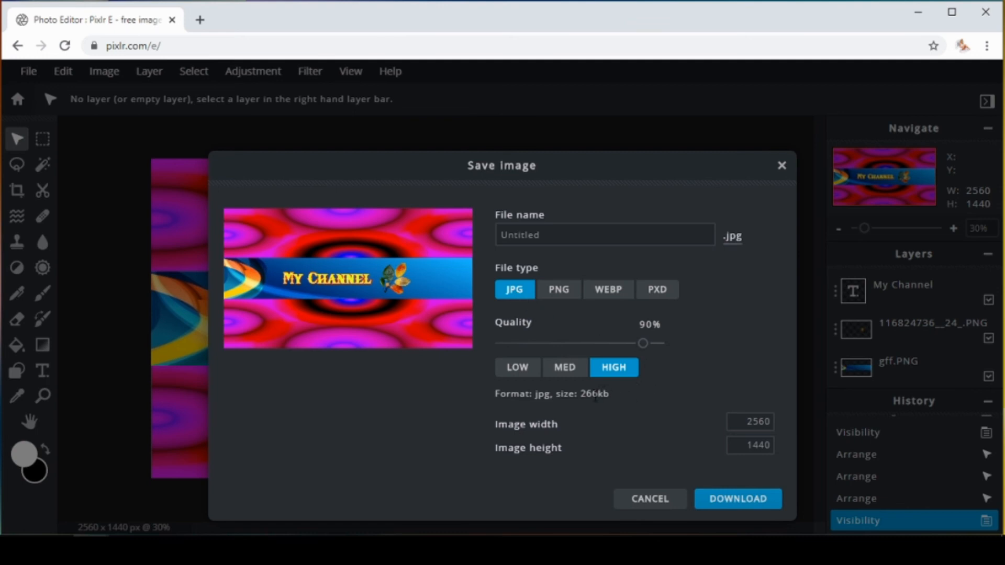
pyautogui.click(557, 237)
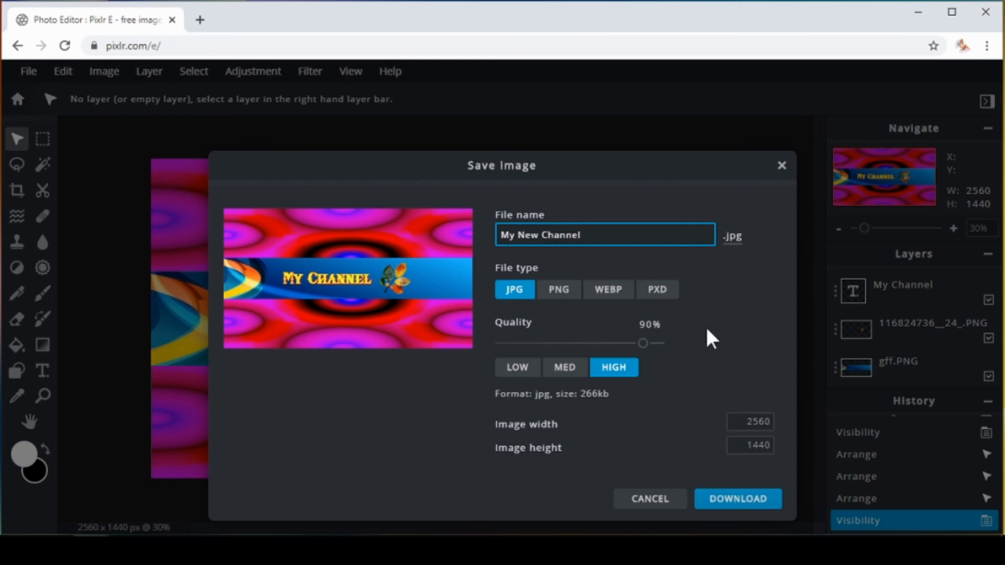
pyautogui.click(734, 506)
pyautogui.click(734, 503)
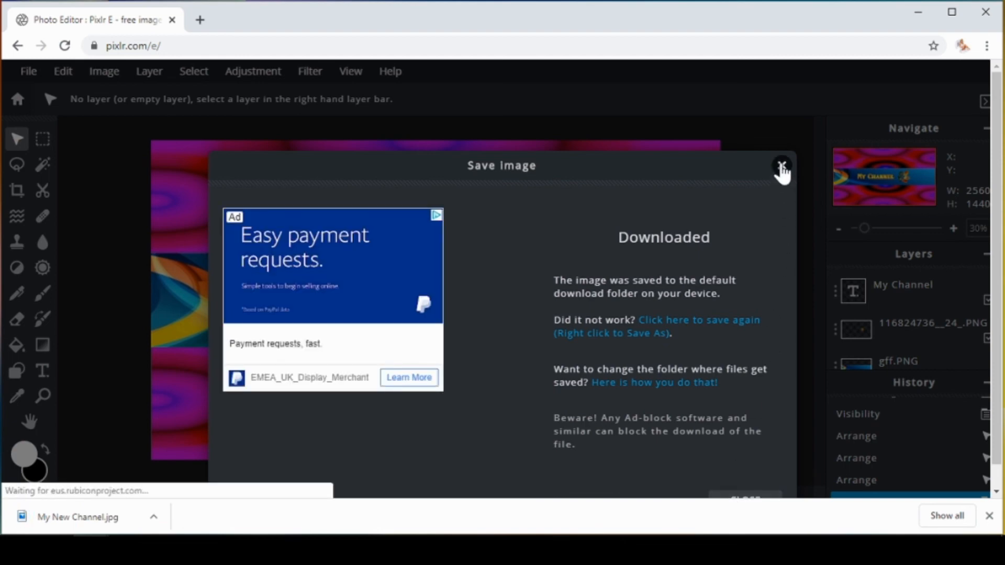
pyautogui.click(781, 166)
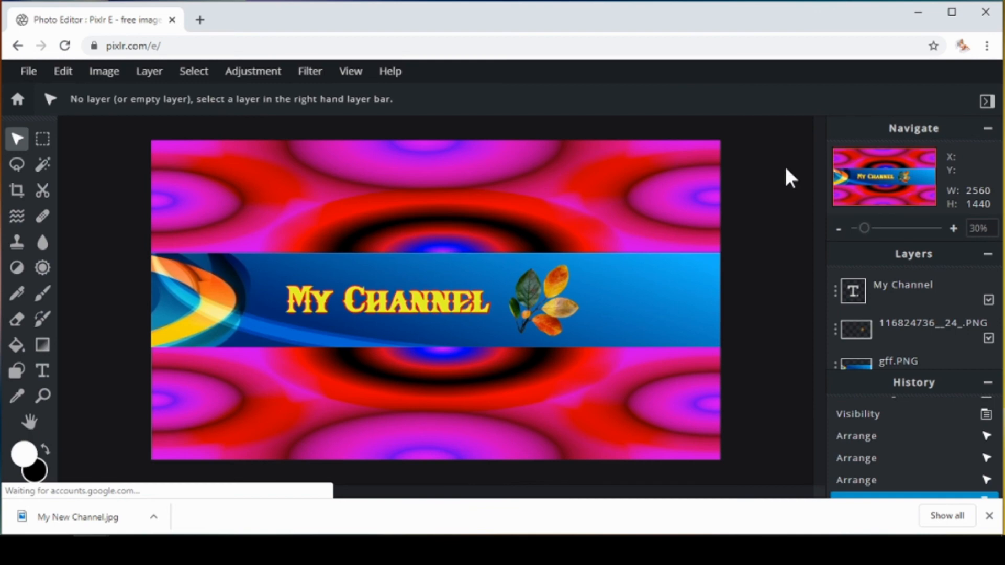
pyautogui.click(989, 516)
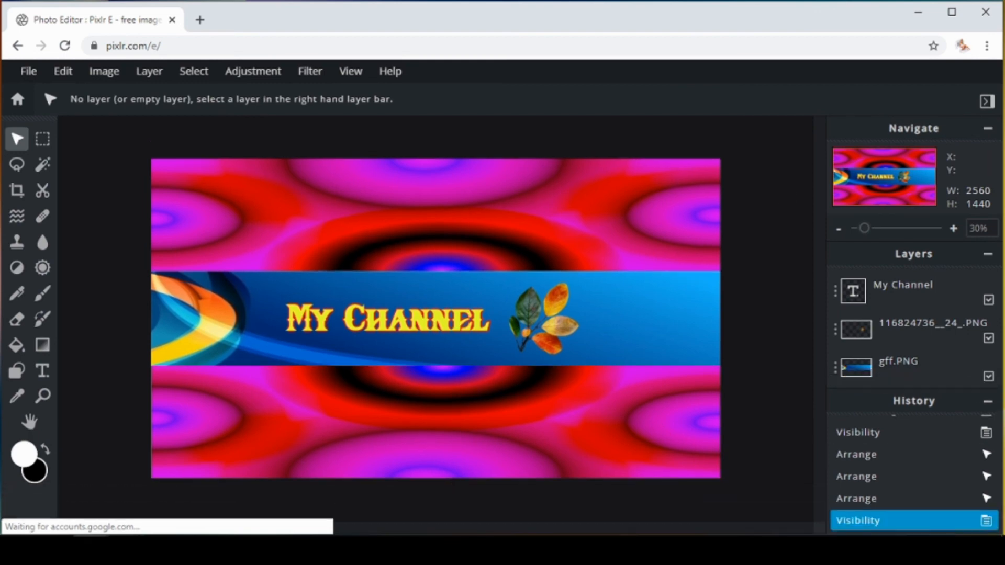
# Switch to the YouTube channel page and start uploading new channel art from a photo on the computer
pyautogui.click(87, 511)
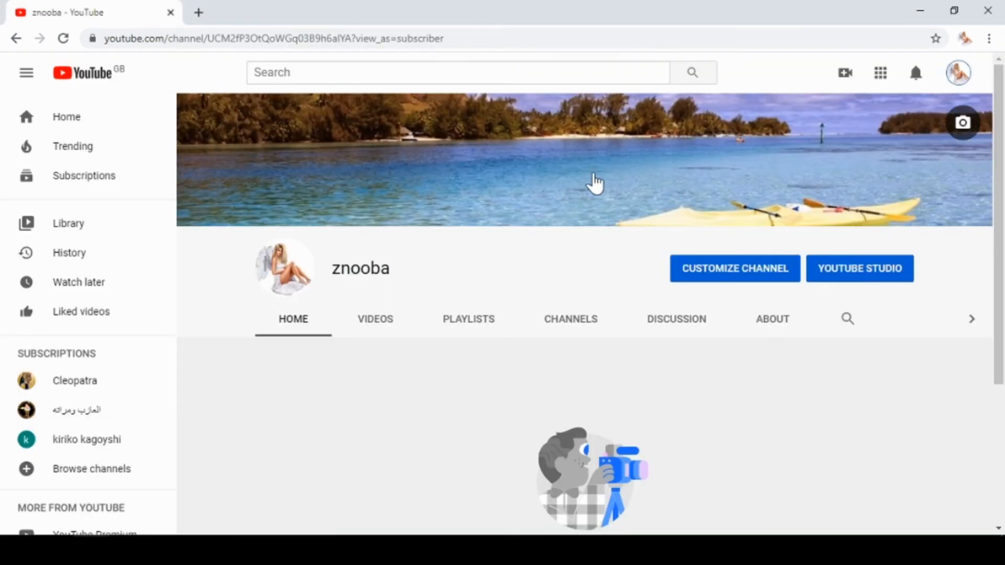
pyautogui.moveTo(963, 137)
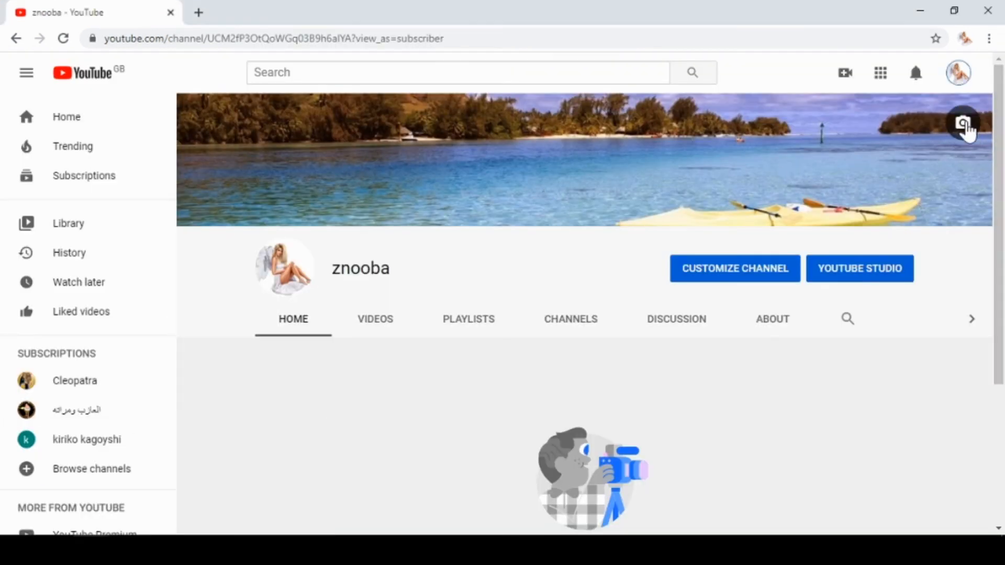
pyautogui.click(964, 128)
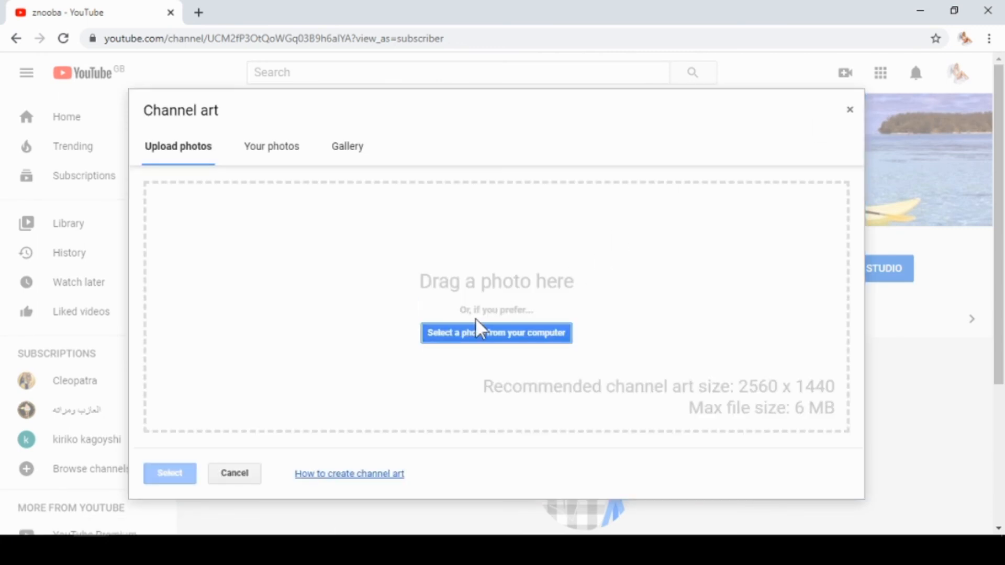
pyautogui.click(519, 345)
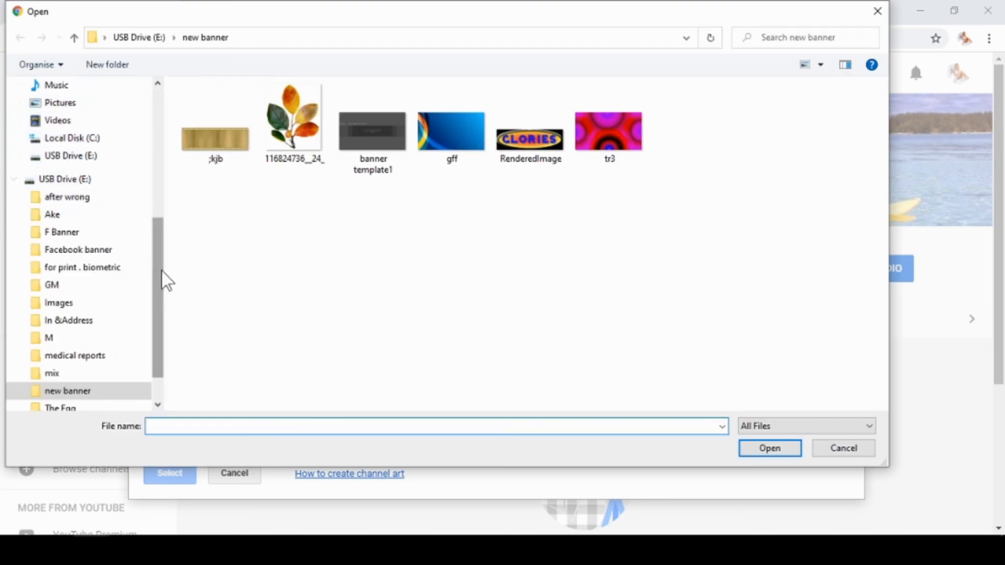
# Show the Downloads folder with large icons, upload My New Channel from it, and apply it as the channel art
pyautogui.moveTo(160, 285); pyautogui.dragTo(172, 219)
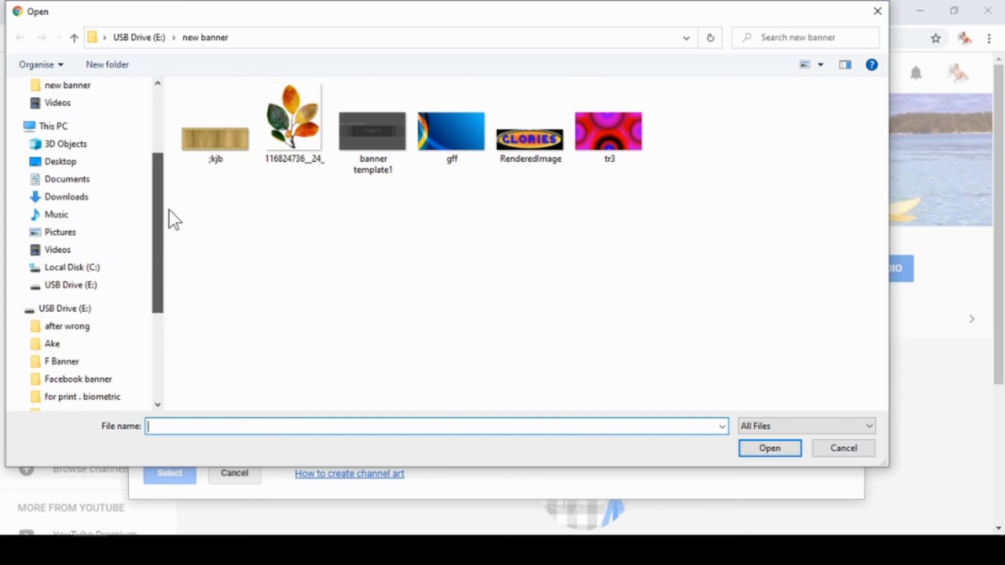
pyautogui.click(101, 202)
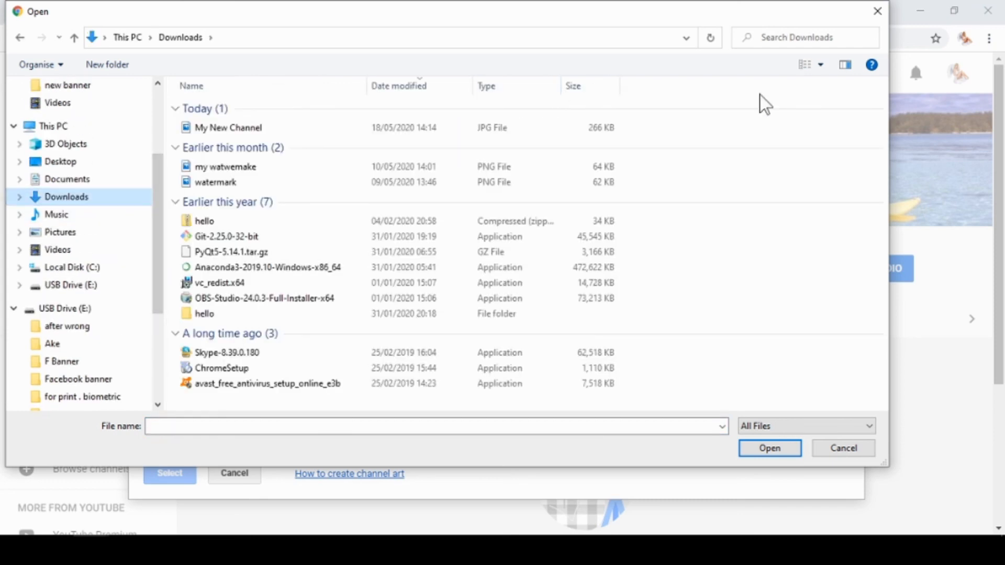
pyautogui.click(820, 67)
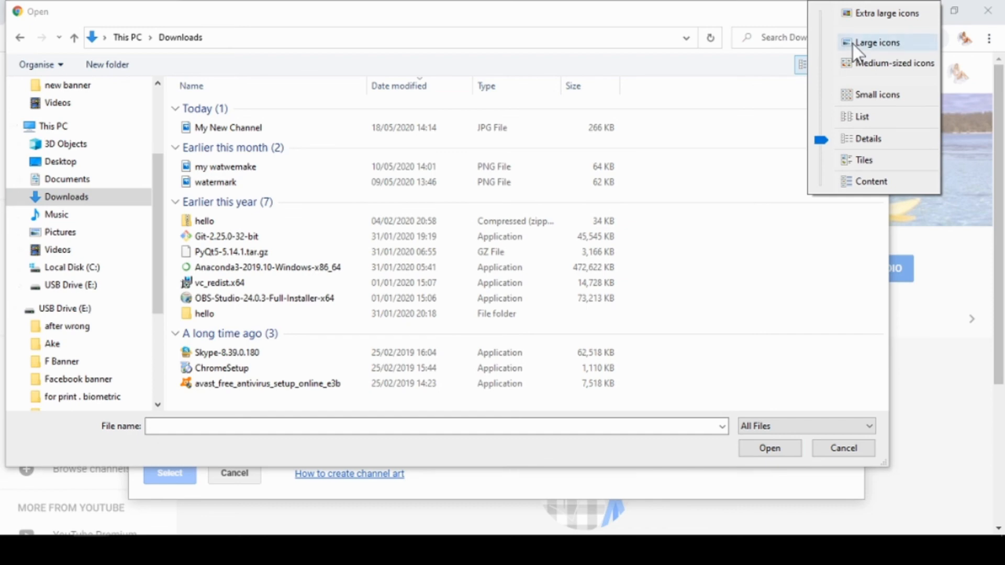
pyautogui.click(849, 42)
pyautogui.doubleClick(213, 150)
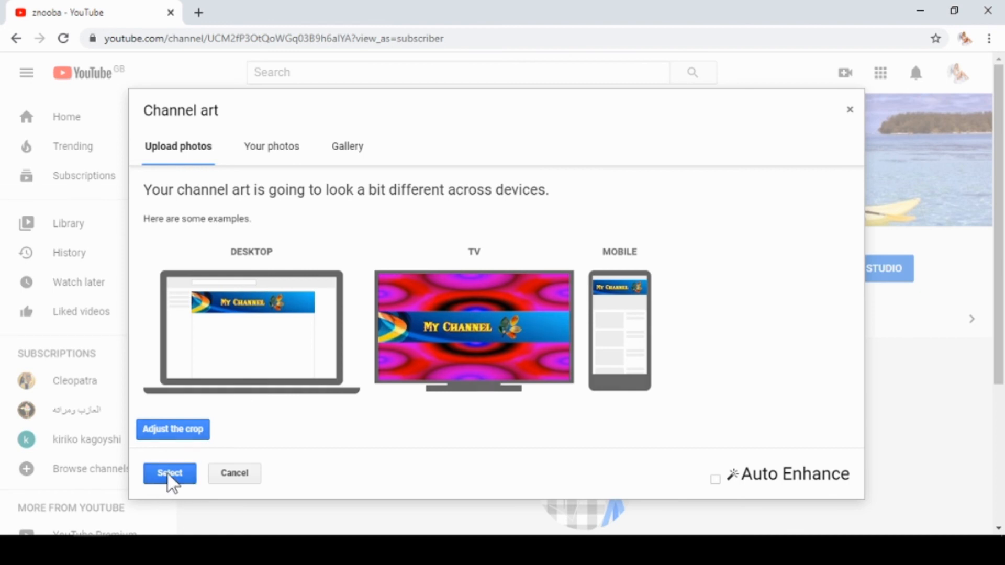
pyautogui.click(171, 474)
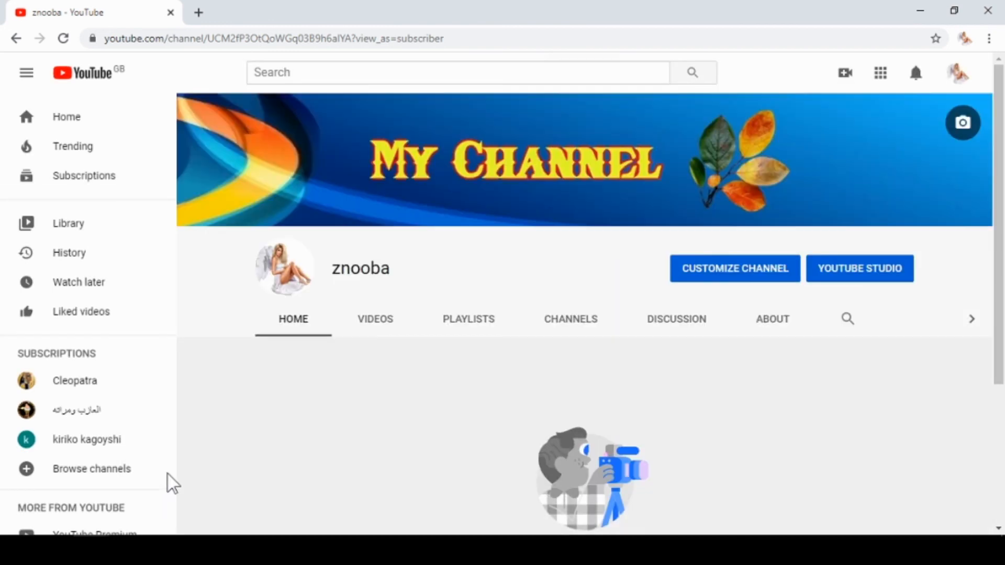